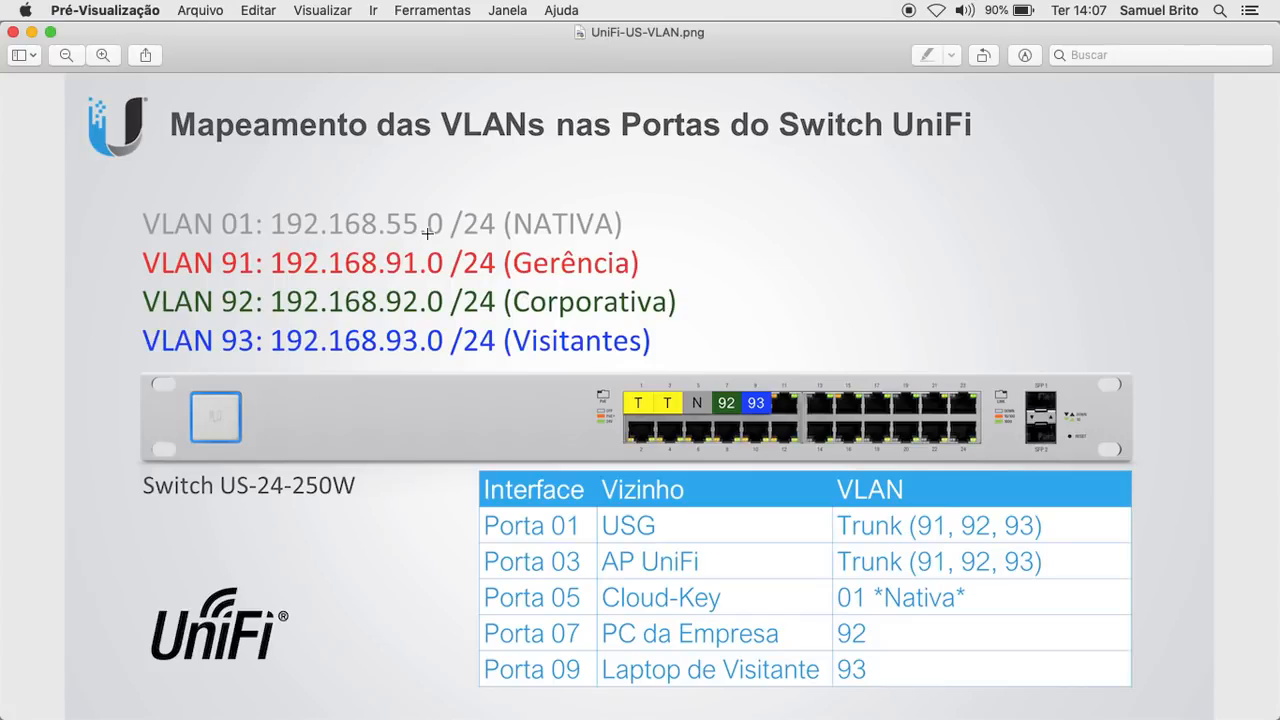
# - Open the system network settings, shift the window aside and back, then bring the VLAN mapping slide forward
pyautogui.click(771, 693)
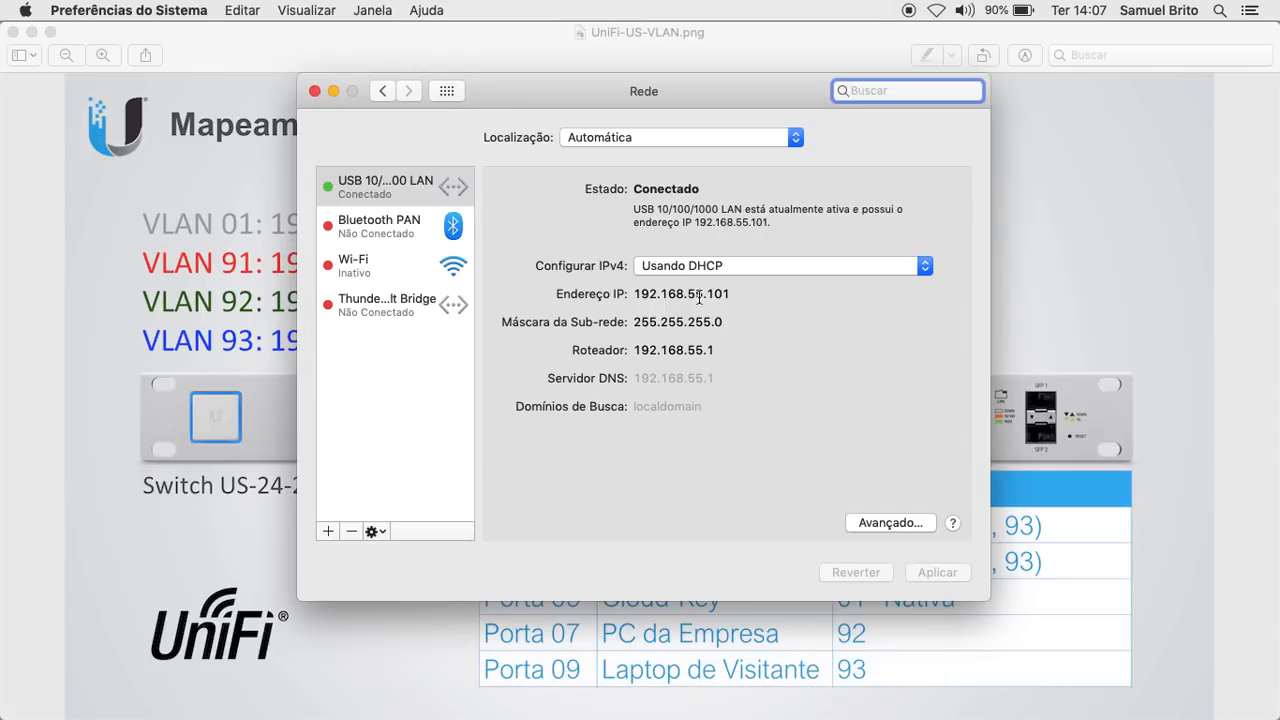
pyautogui.moveTo(720, 91); pyautogui.dragTo(459, 125)
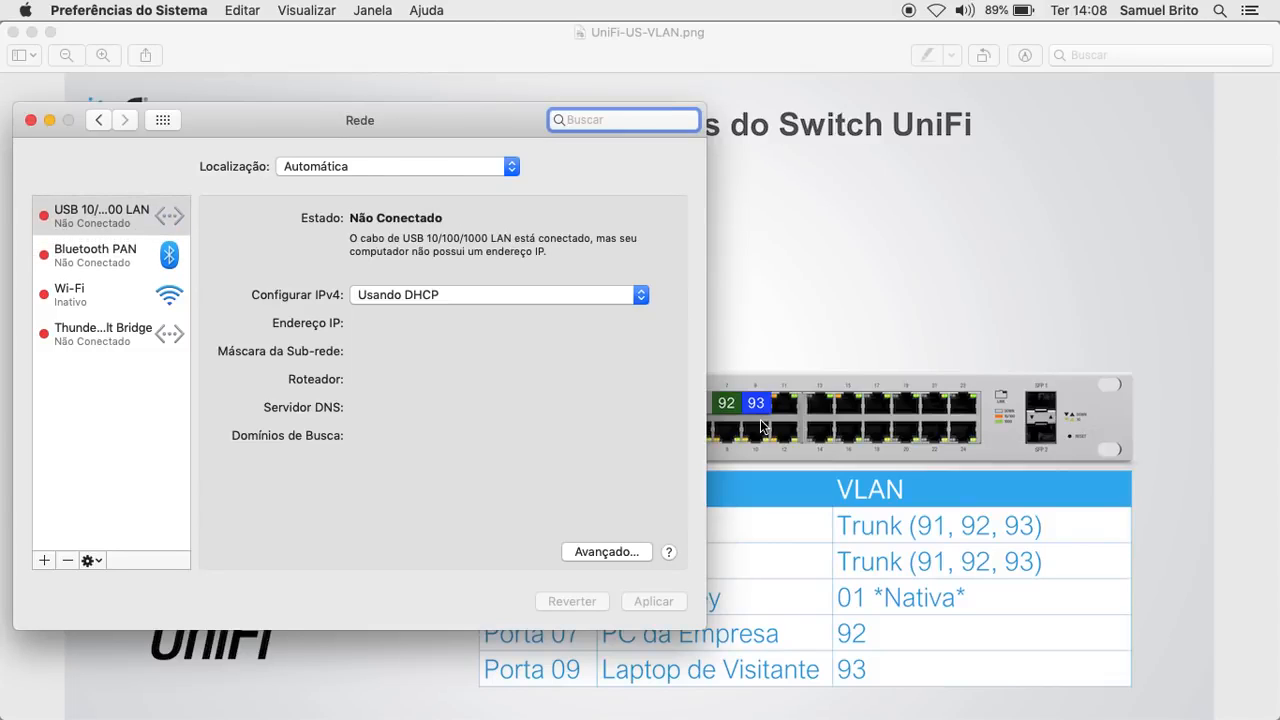
pyautogui.moveTo(437, 109); pyautogui.dragTo(817, 150)
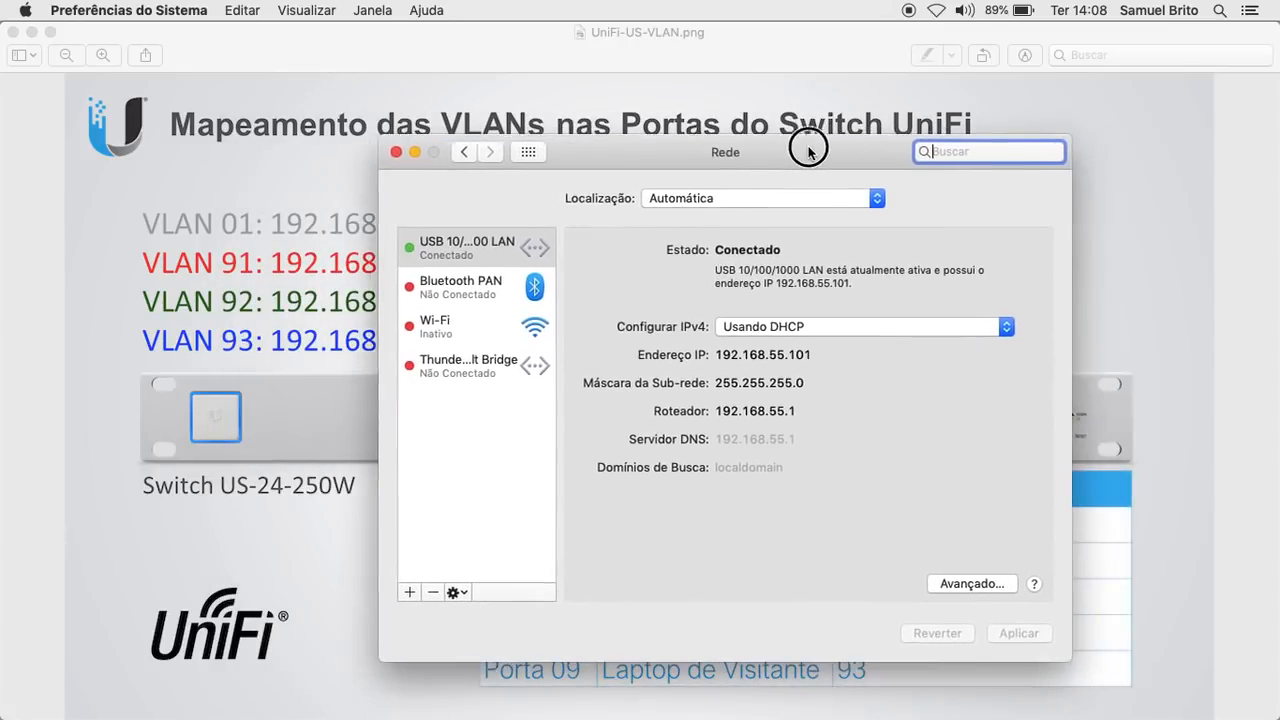
pyautogui.click(148, 450)
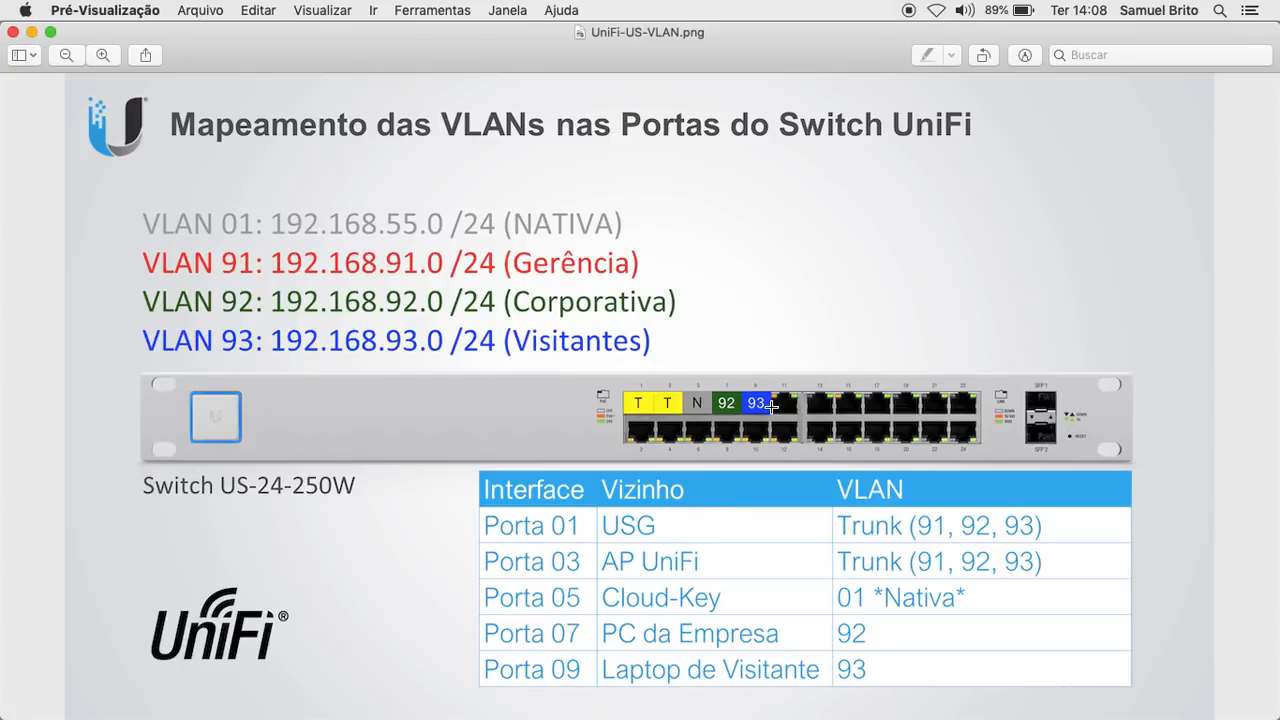
# - Sign in to the UniFi SDN controller with its username and password, then go to Devices
pyautogui.moveTo(515, 716)
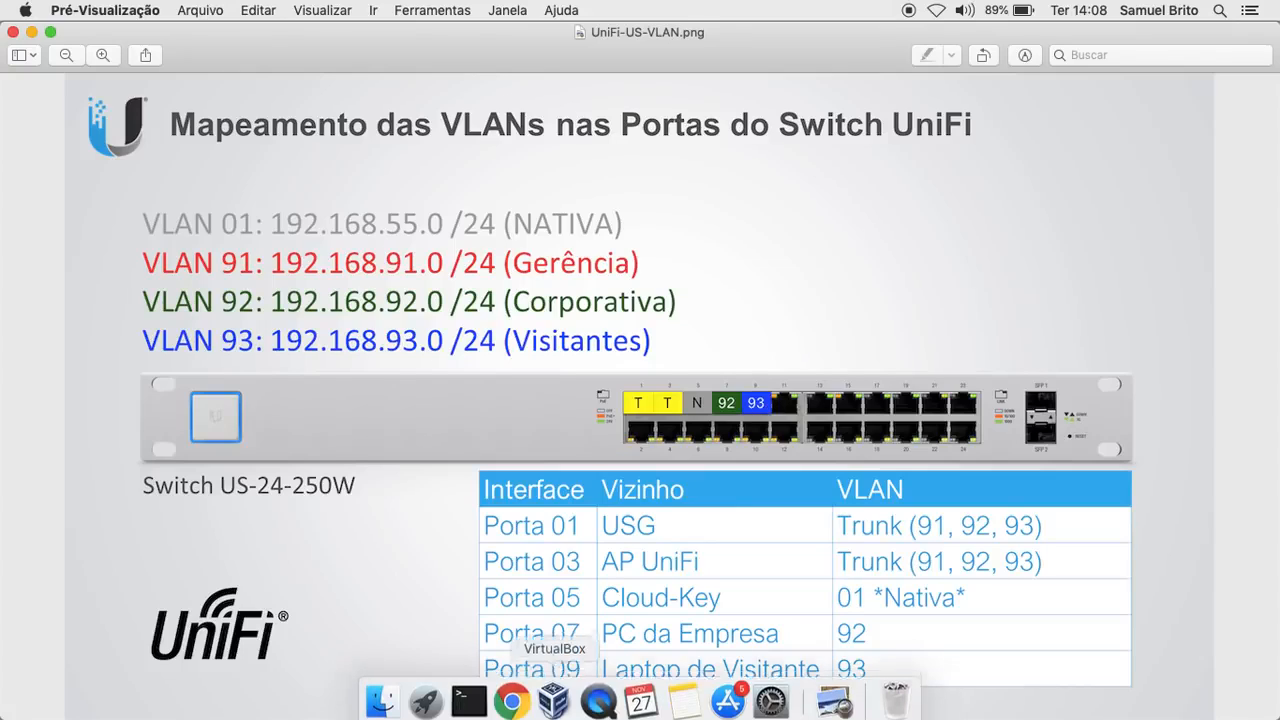
pyautogui.click(515, 697)
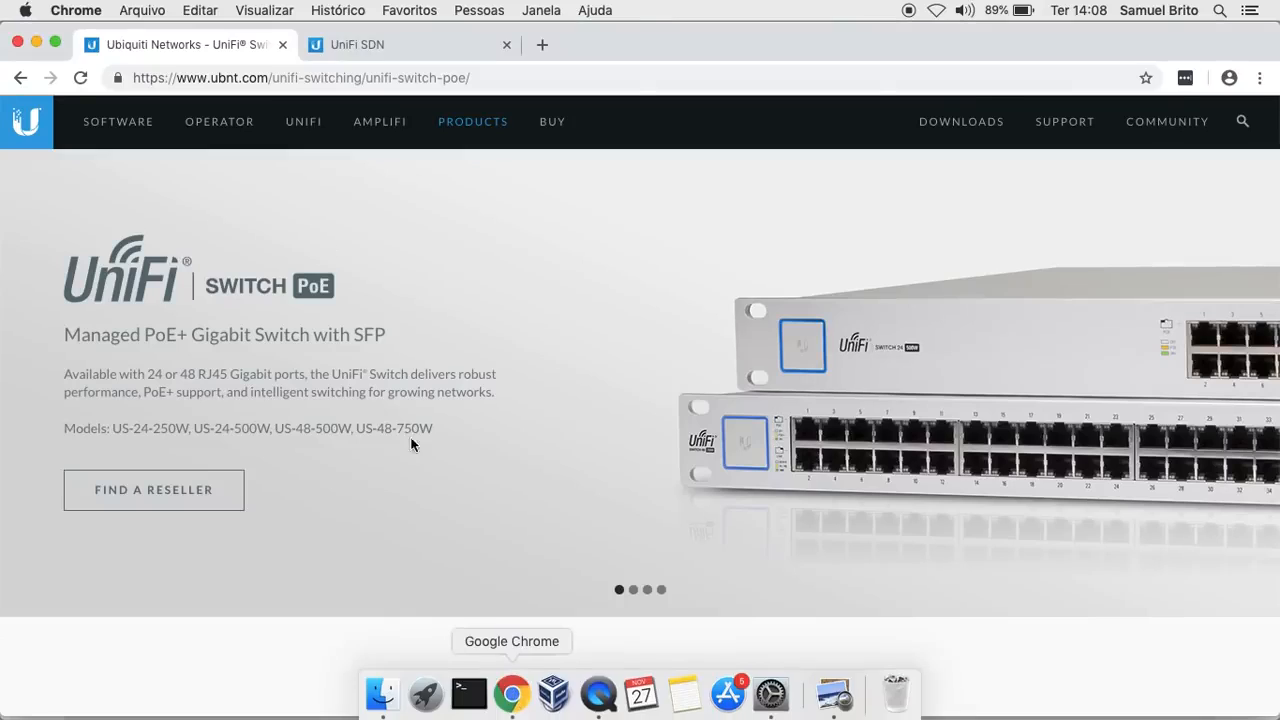
pyautogui.click(399, 44)
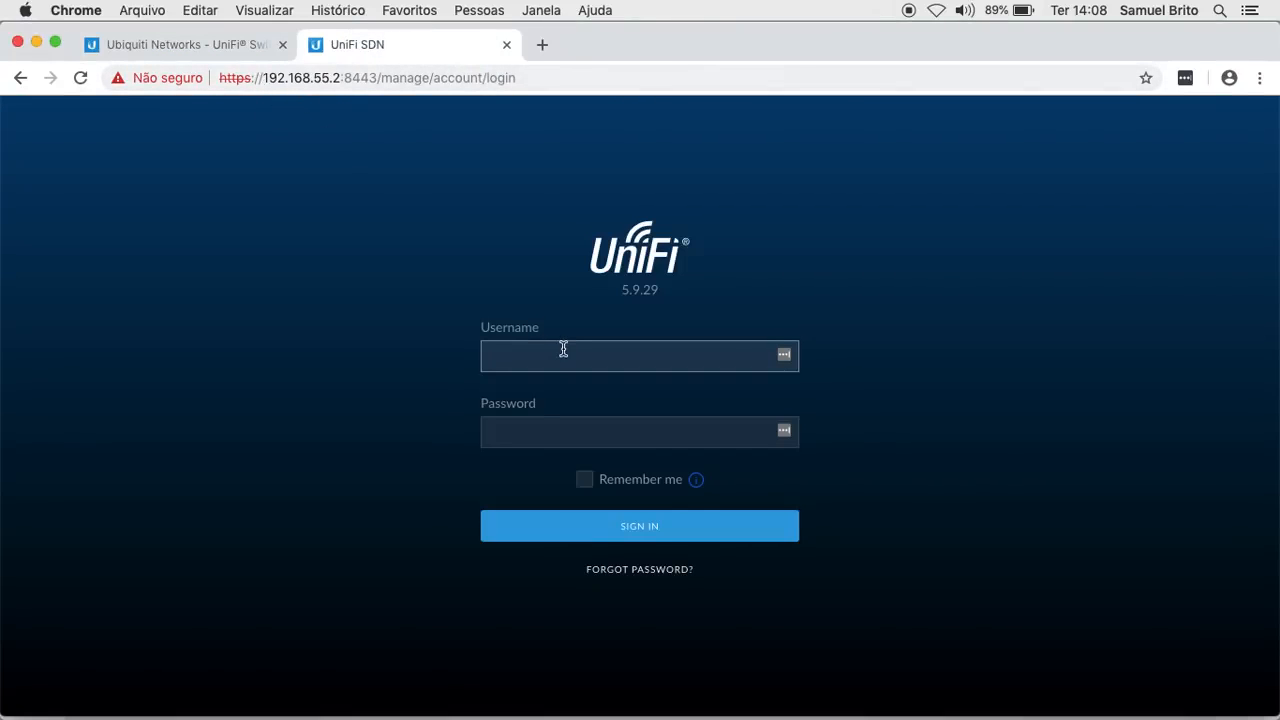
pyautogui.press('Tab')
pyautogui.click(638, 528)
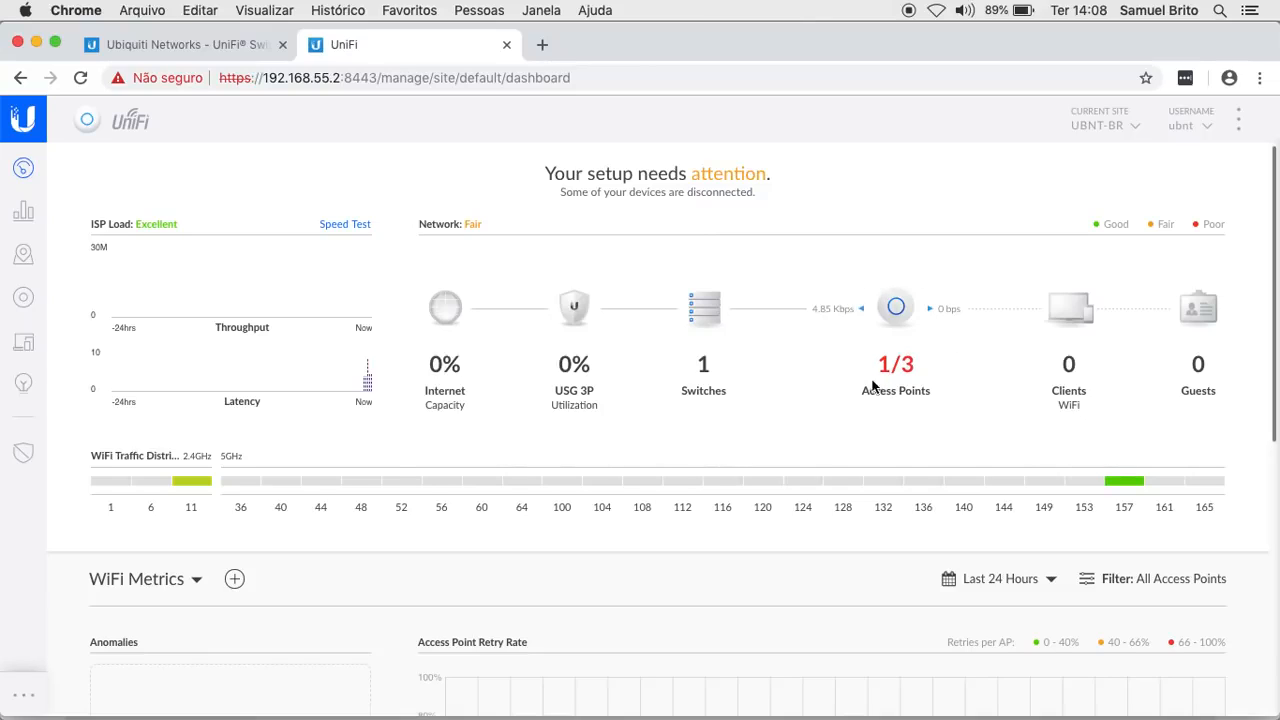
pyautogui.click(24, 298)
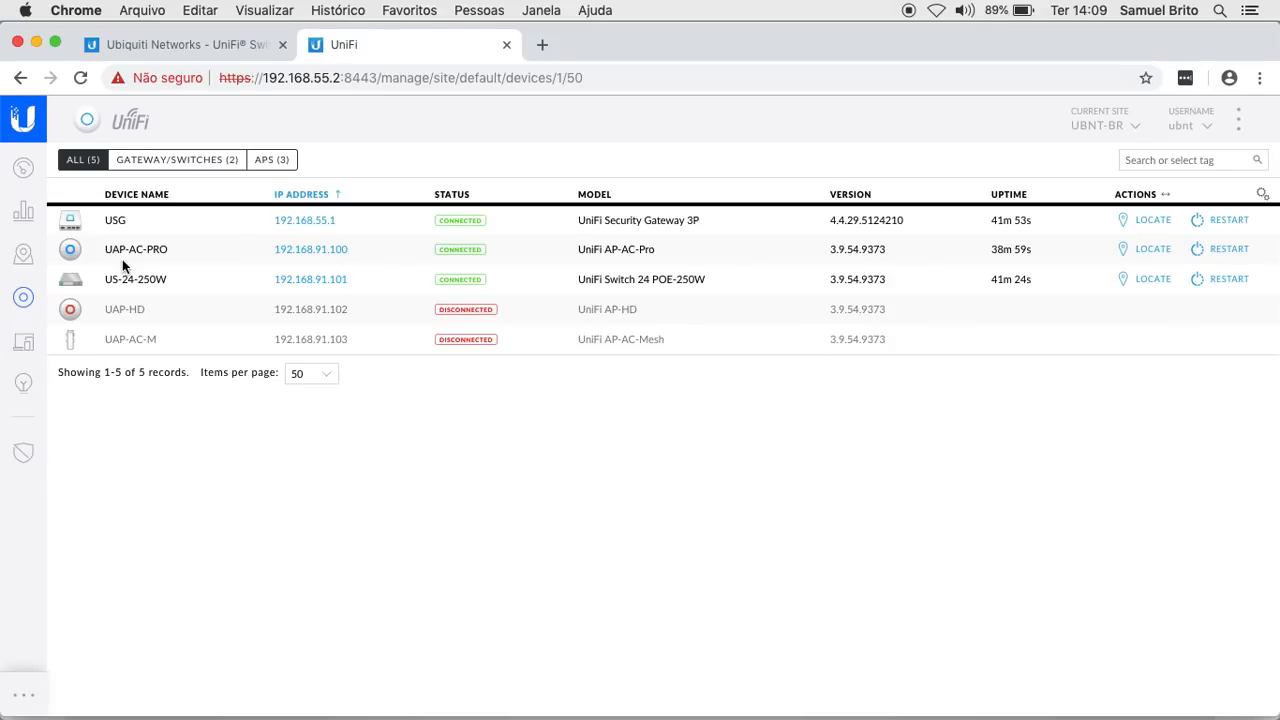
pyautogui.click(204, 260)
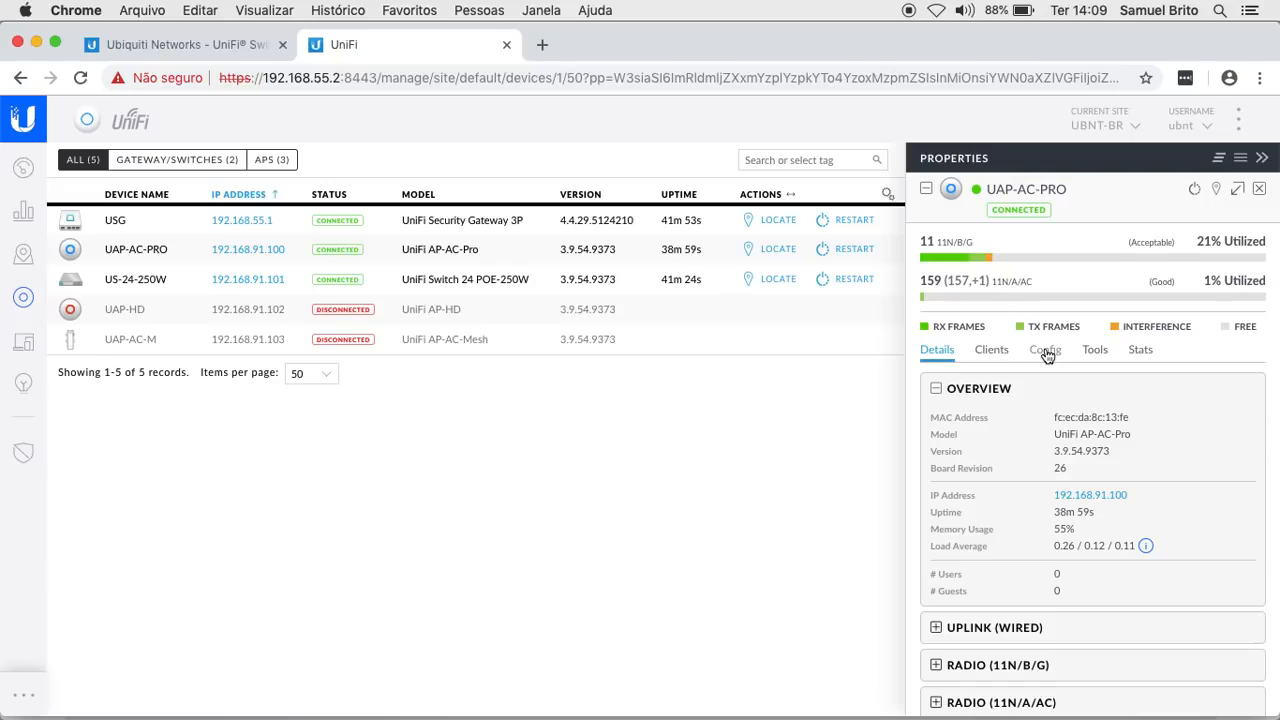
pyautogui.click(1045, 352)
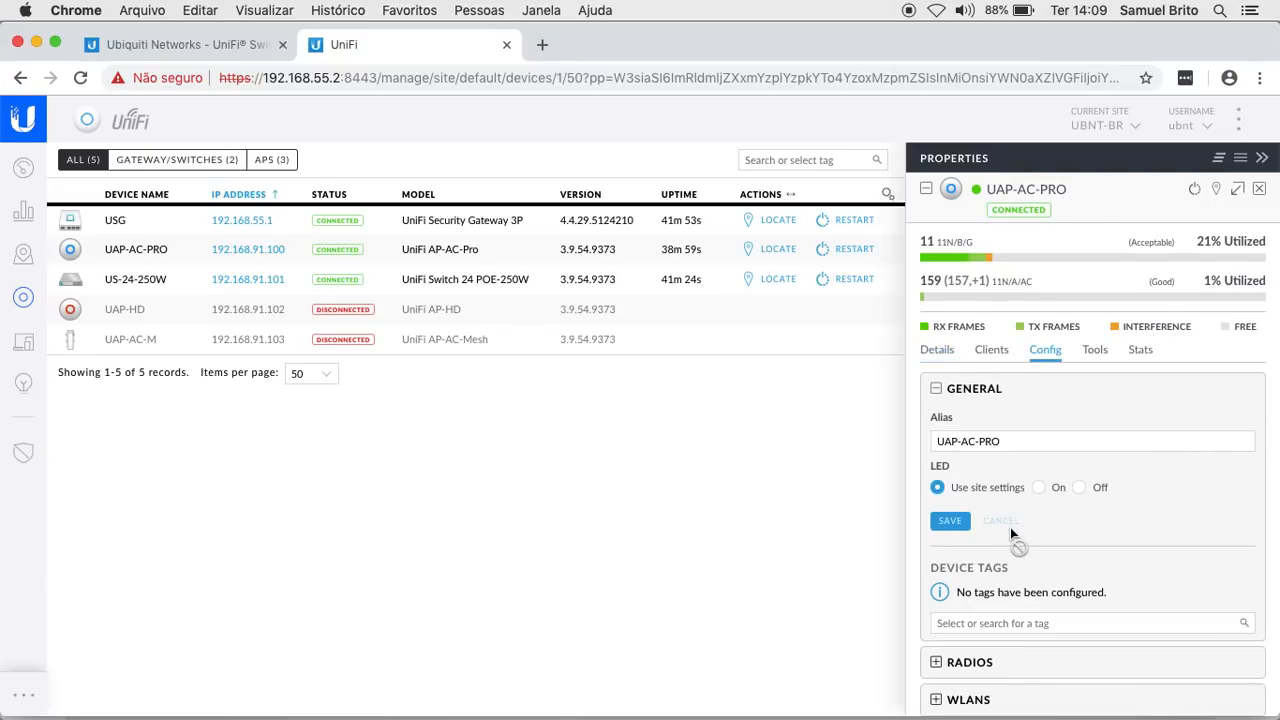
pyautogui.scroll(-5, 1010, 527)
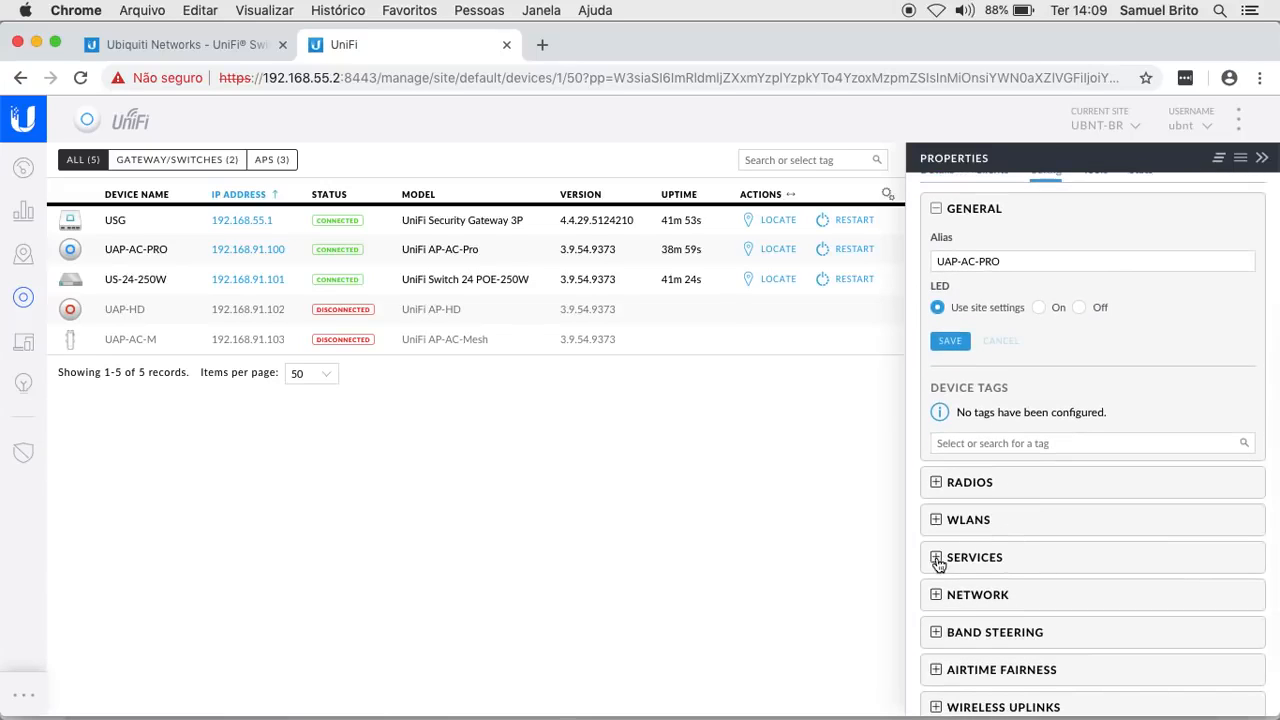
pyautogui.click(936, 595)
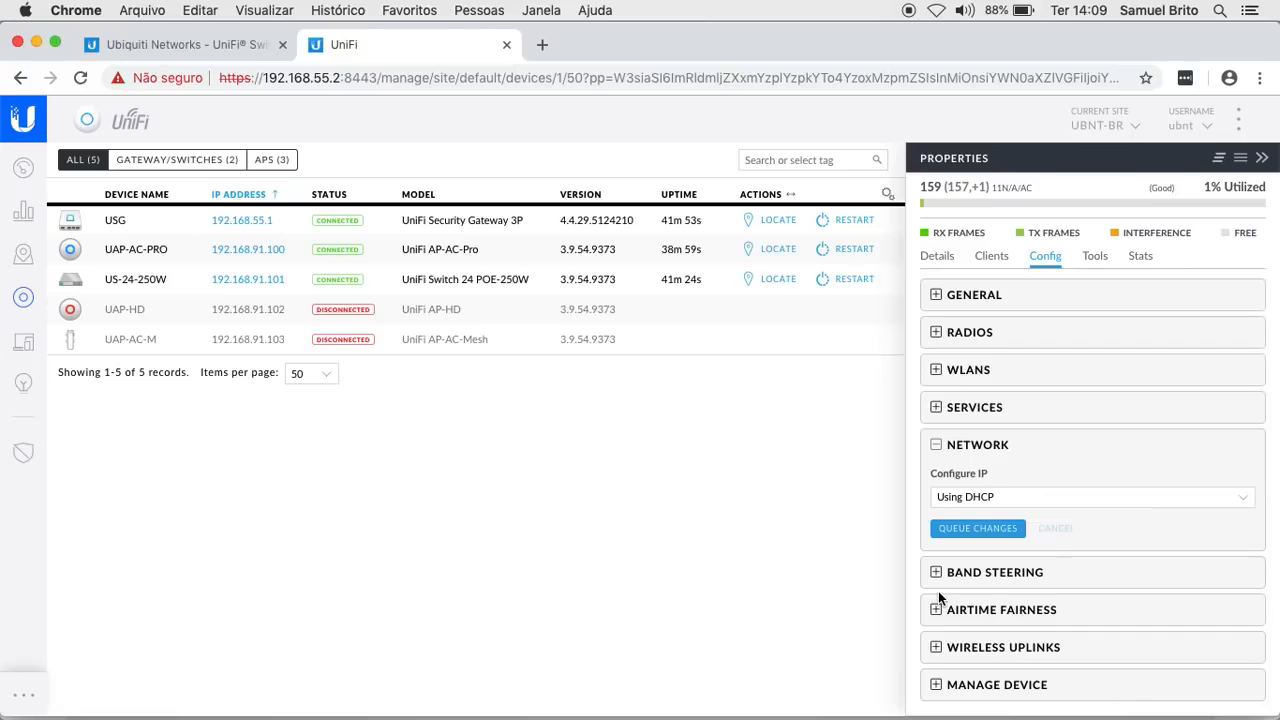
pyautogui.click(936, 407)
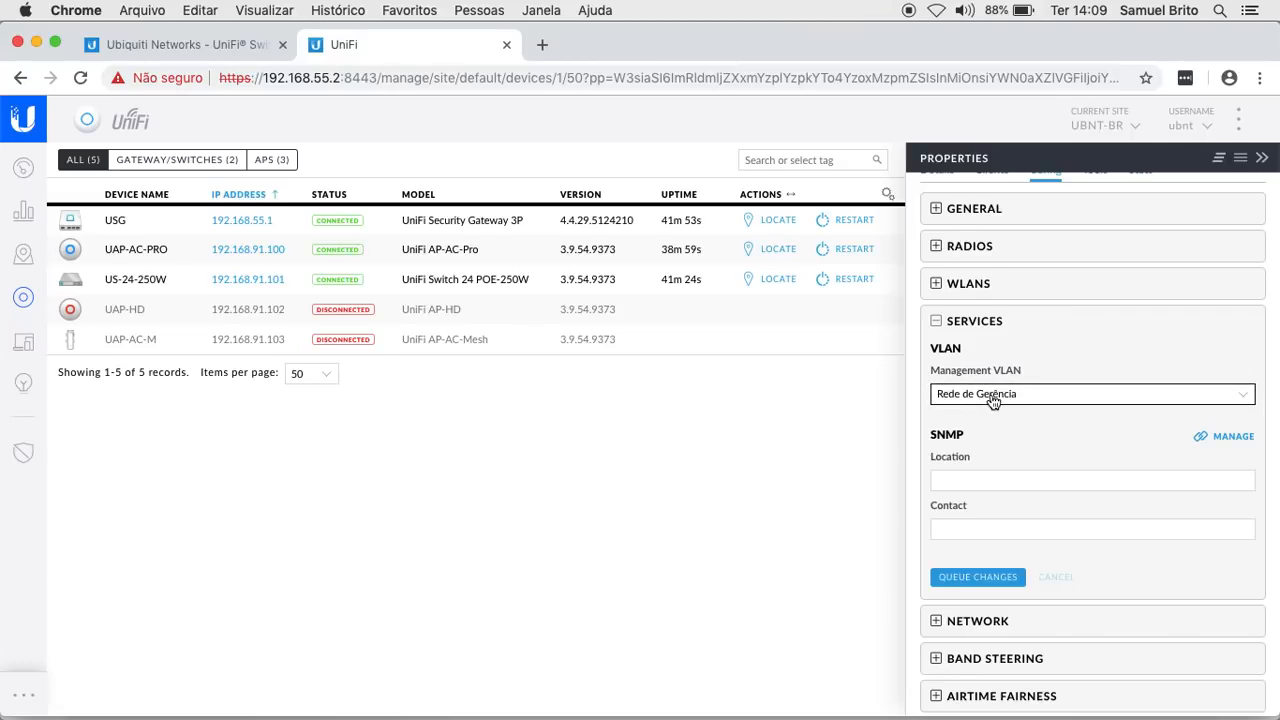
pyautogui.scroll(3, 1183, 267)
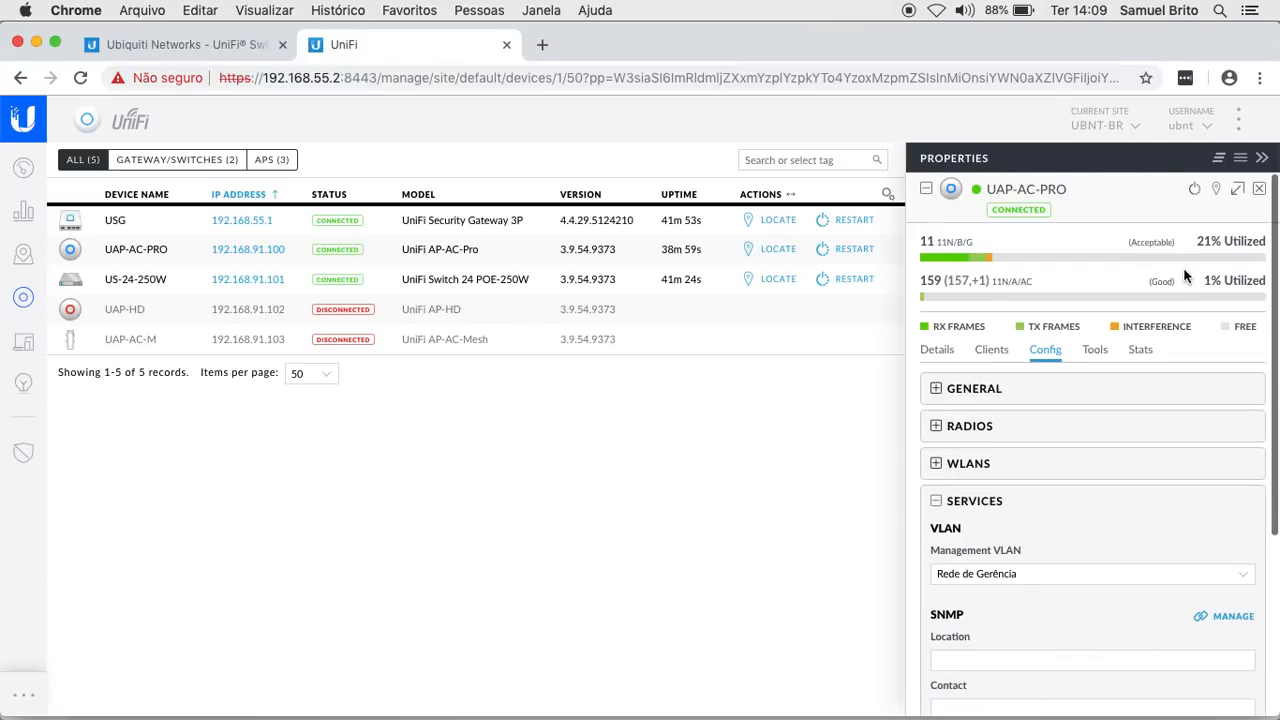
pyautogui.click(1260, 195)
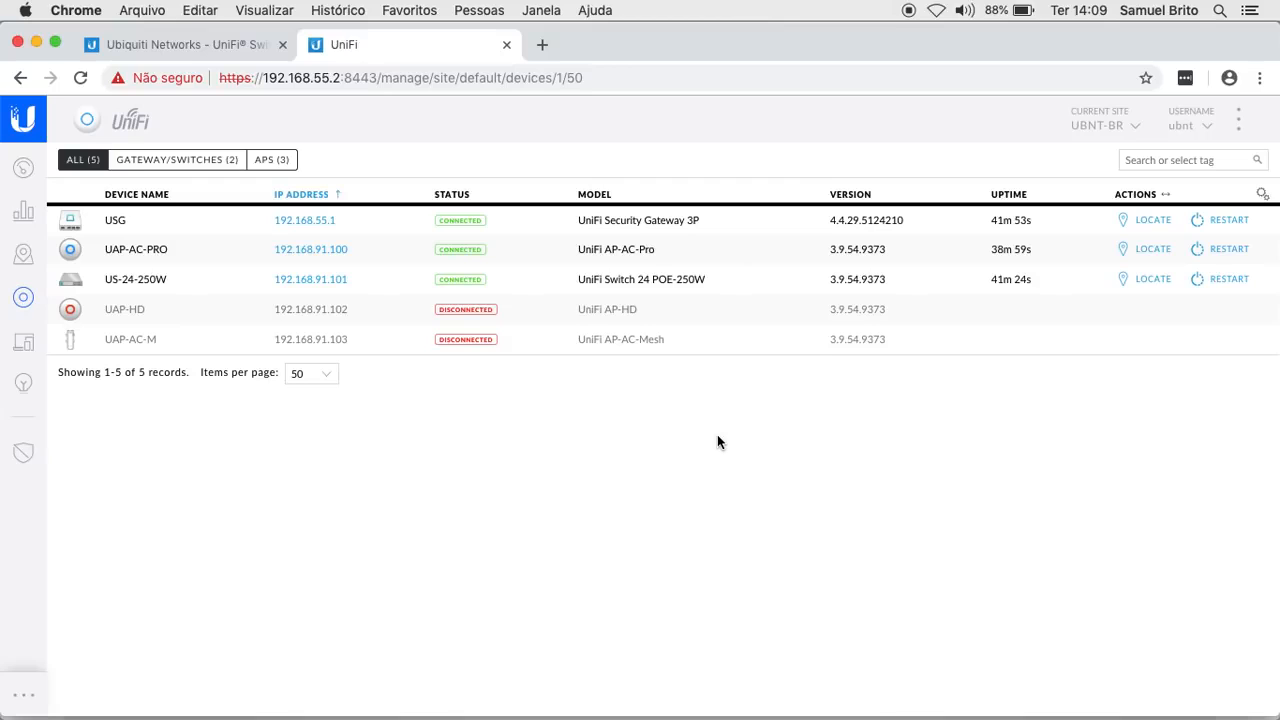
# - Open the US-24-250W switch's properties and inspect ports in its port map
pyautogui.click(169, 284)
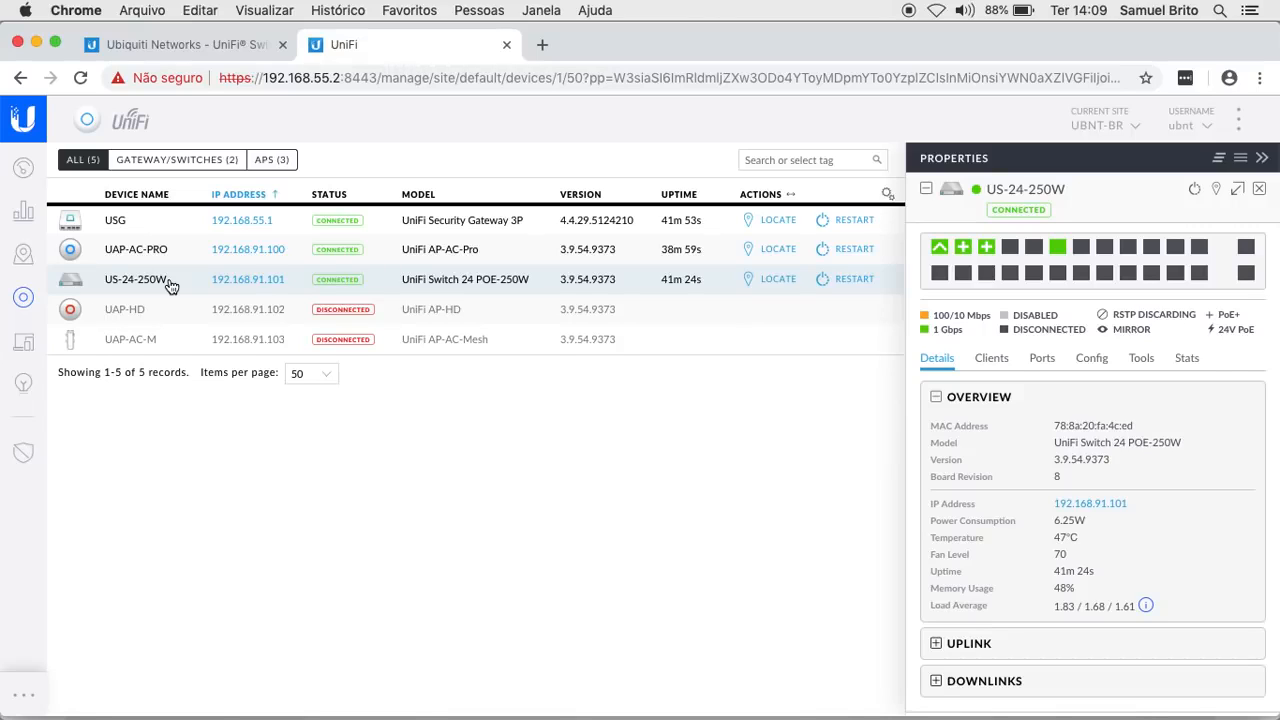
pyautogui.moveTo(942, 285)
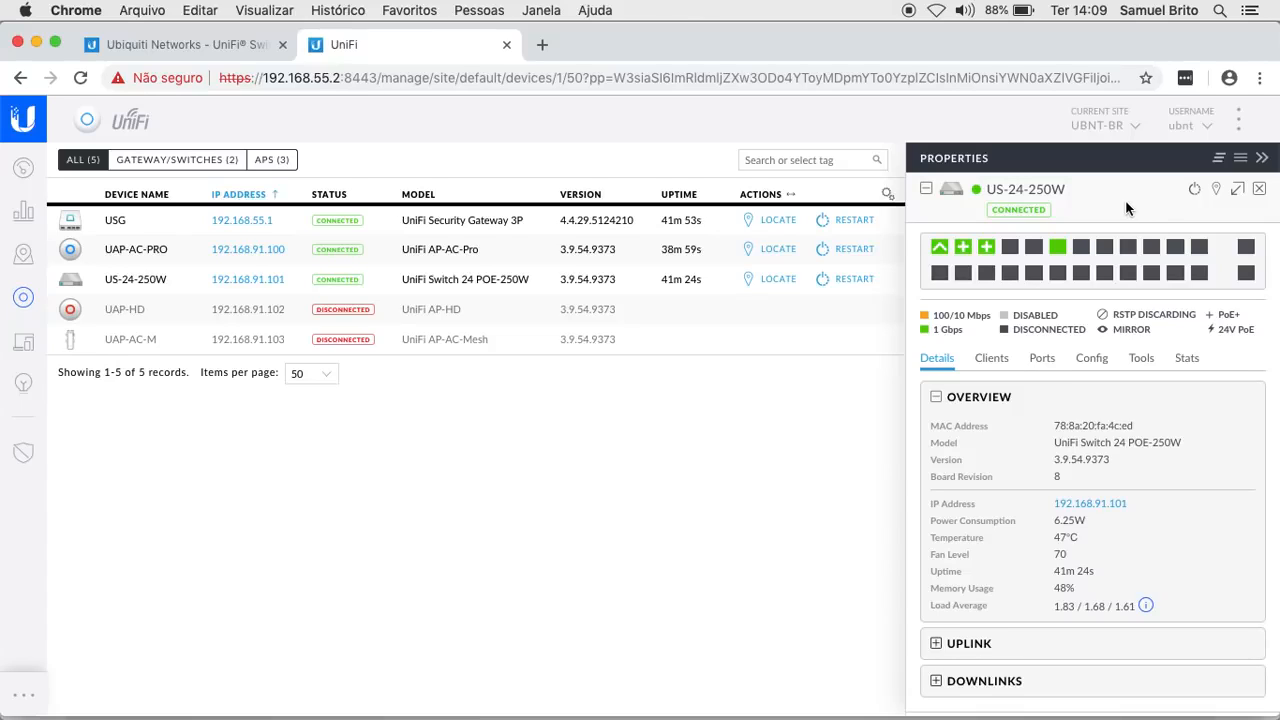
pyautogui.moveTo(940, 250)
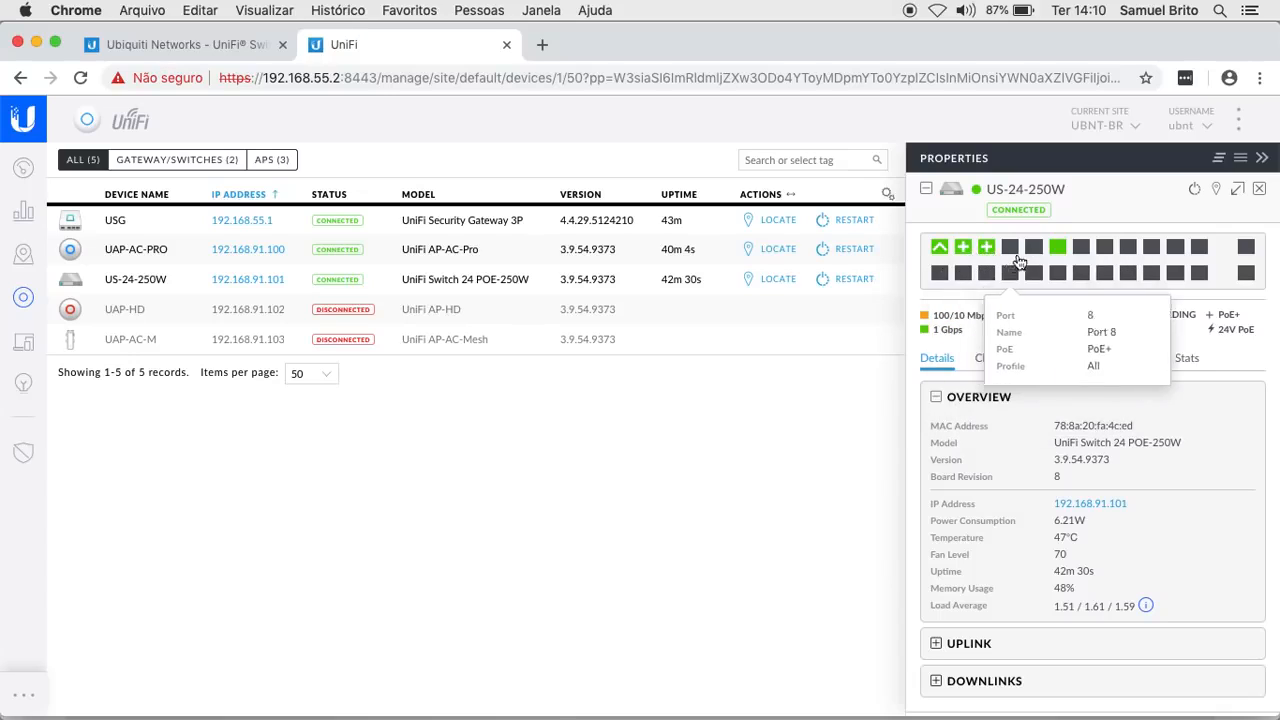
pyautogui.moveTo(1060, 251)
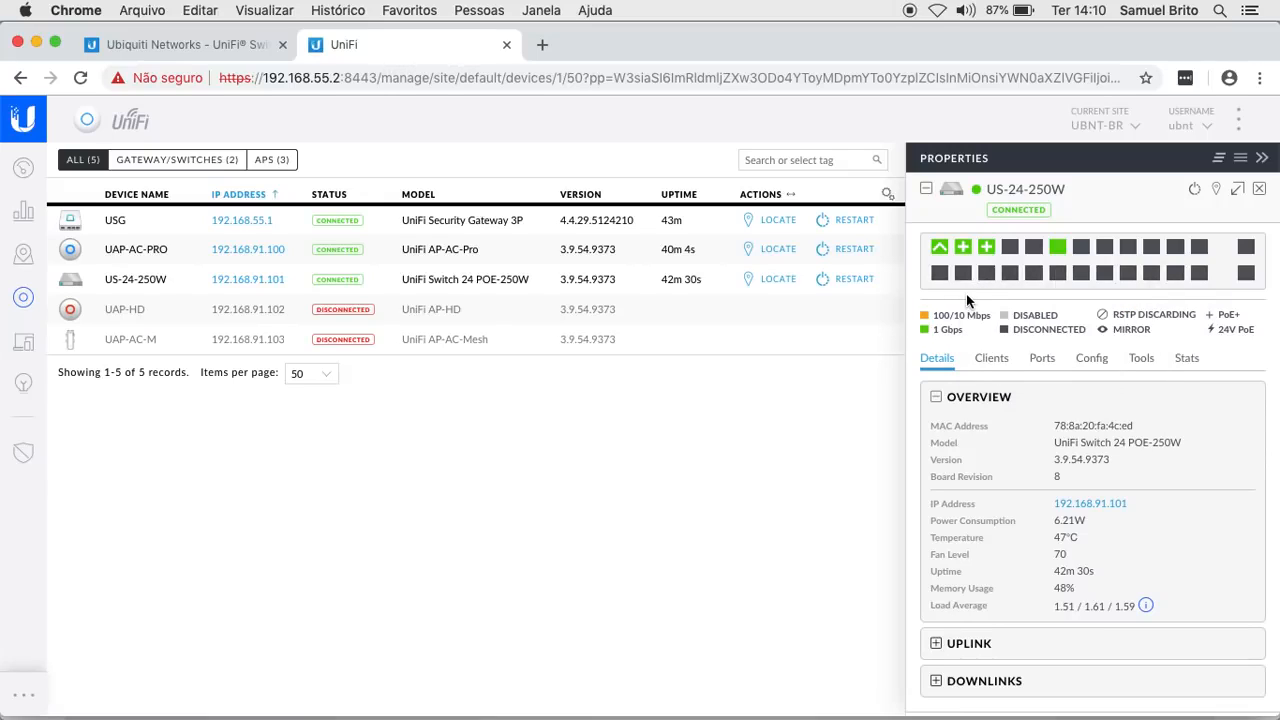
# - Show the US-24-250W port list, select Port 11, and open its edit form
pyautogui.click(1045, 359)
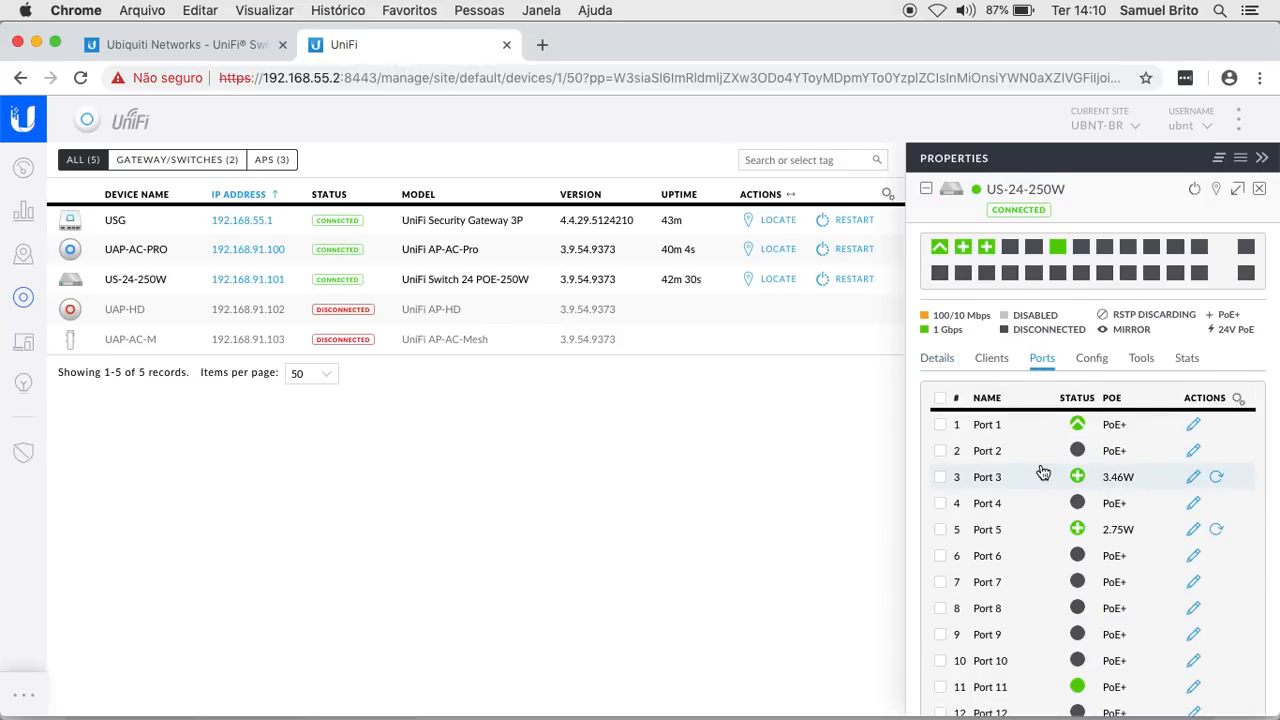
pyautogui.scroll(-5, 1045, 470)
pyautogui.scroll(5, 1043, 472)
pyautogui.click(942, 532)
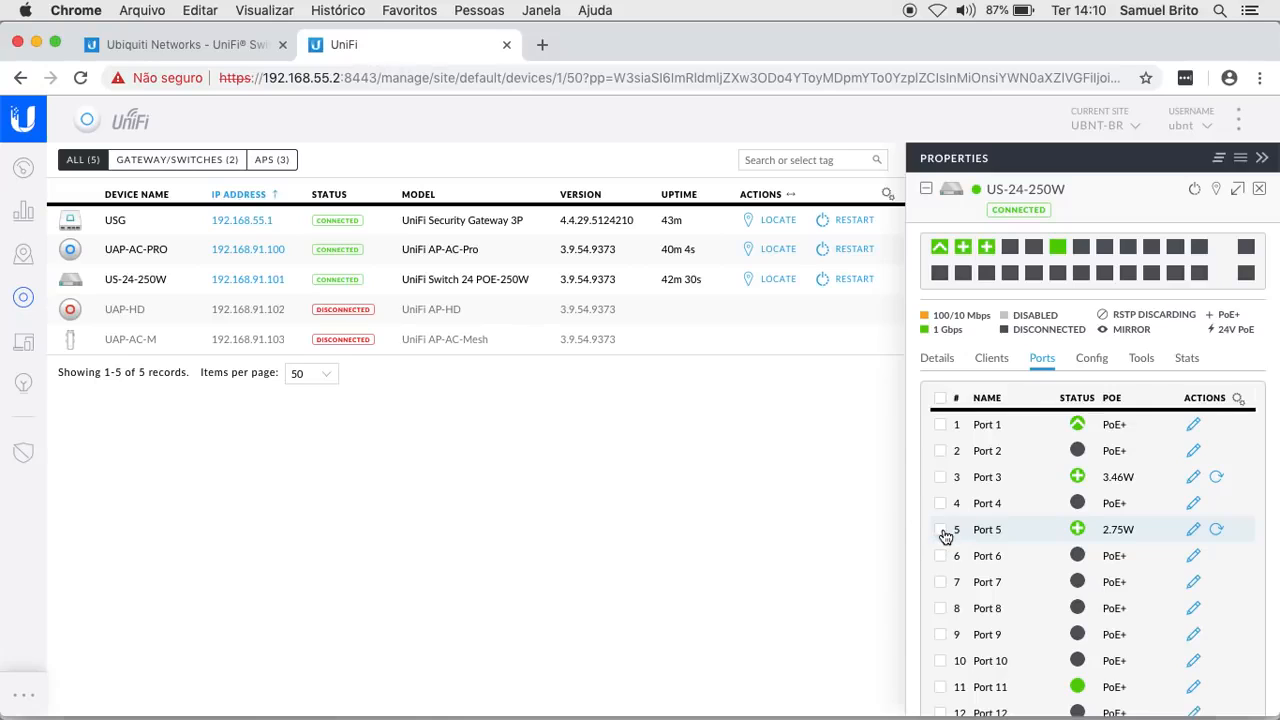
pyautogui.click(944, 531)
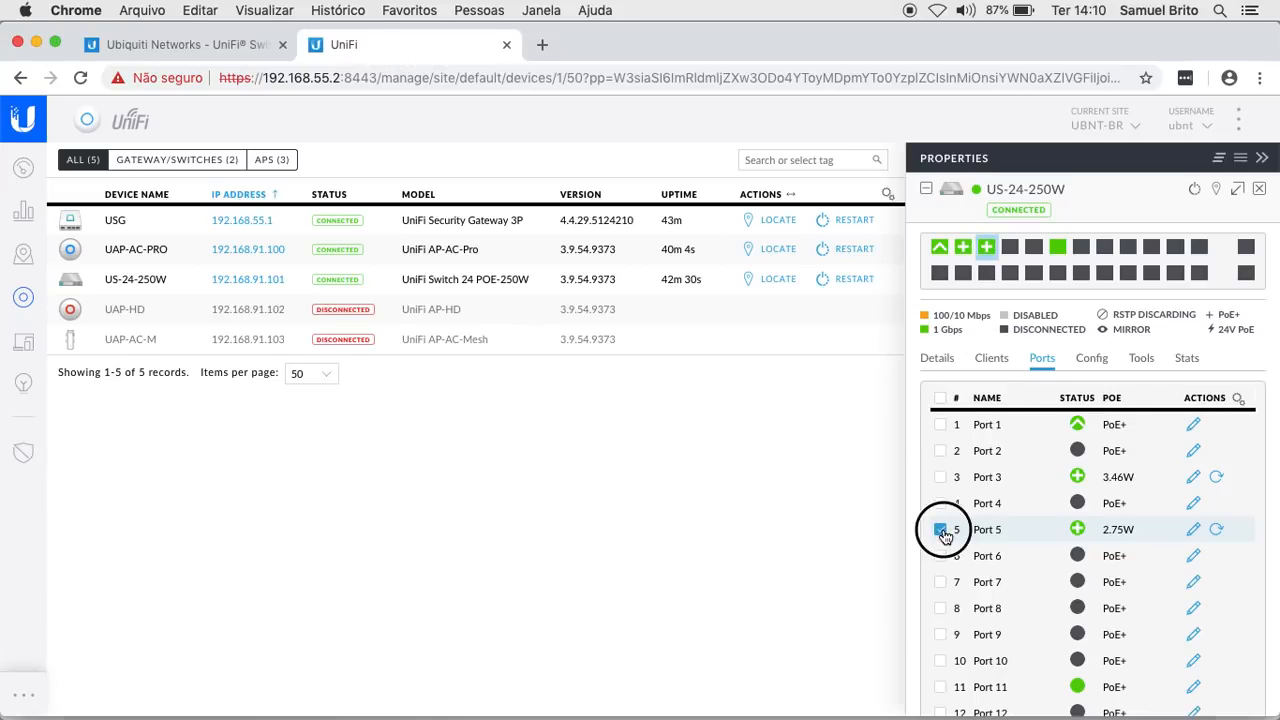
pyautogui.click(988, 250)
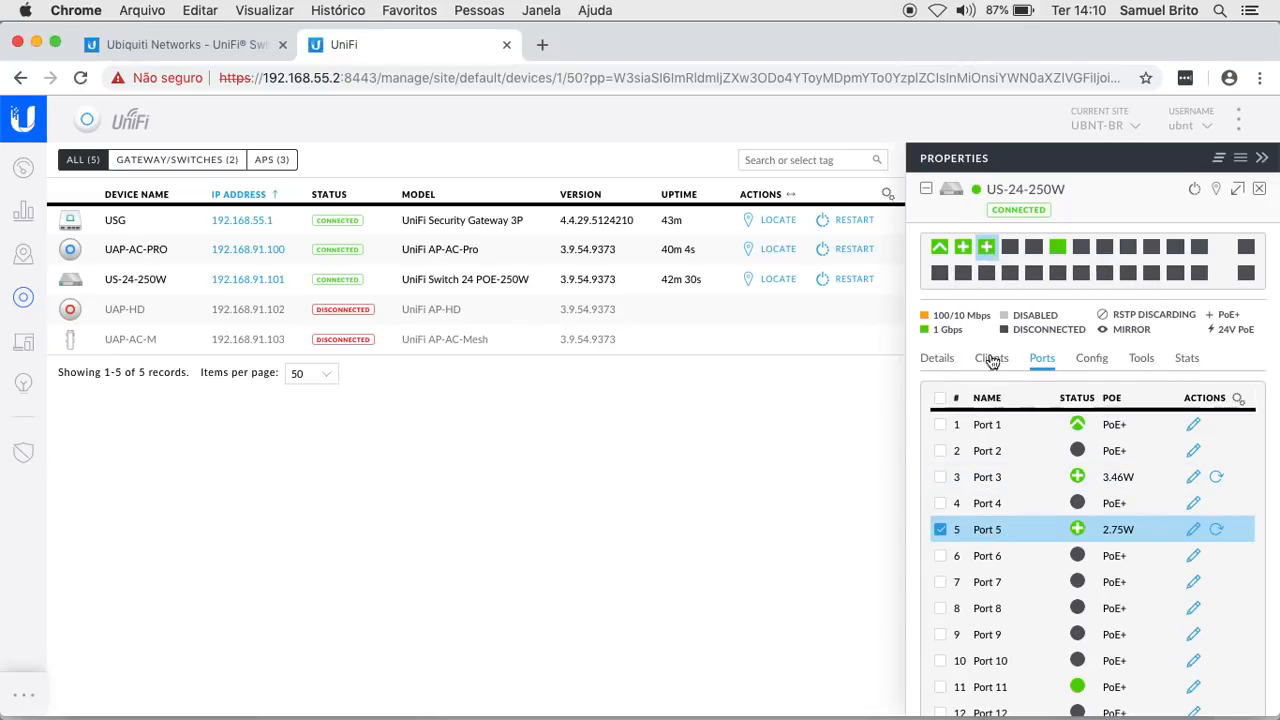
pyautogui.click(1057, 247)
pyautogui.moveTo(990, 248)
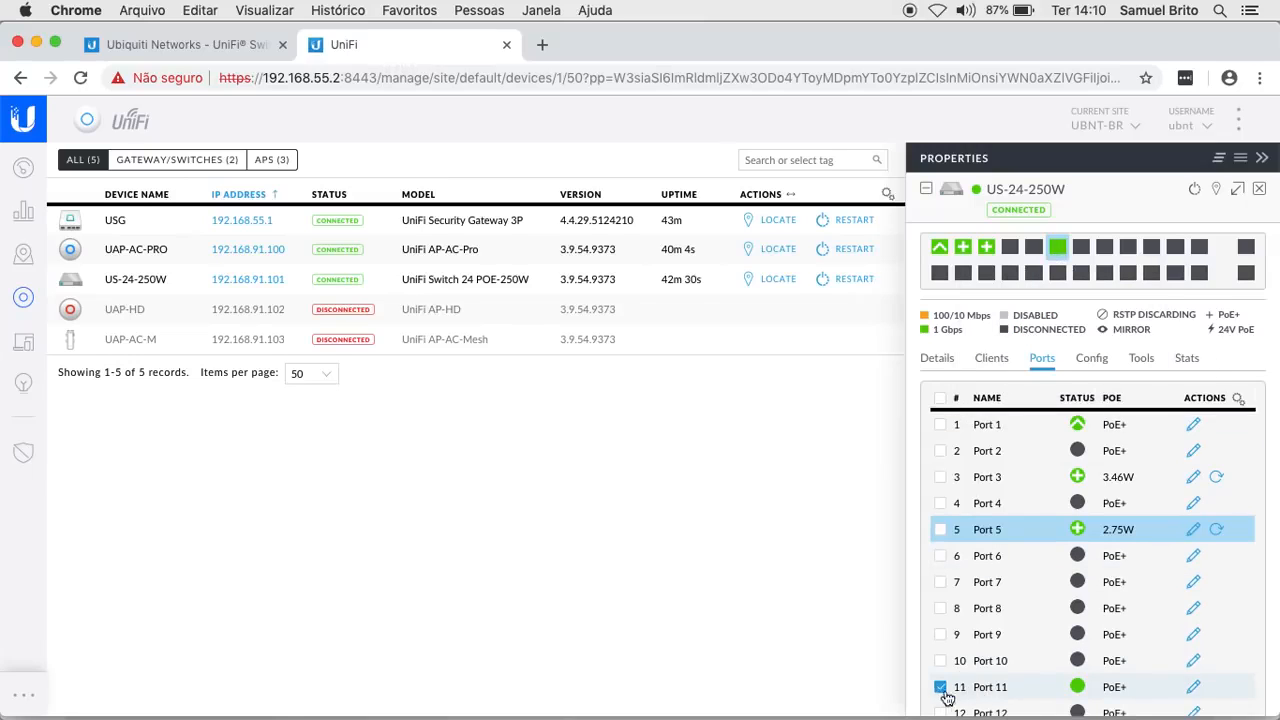
pyautogui.click(1194, 689)
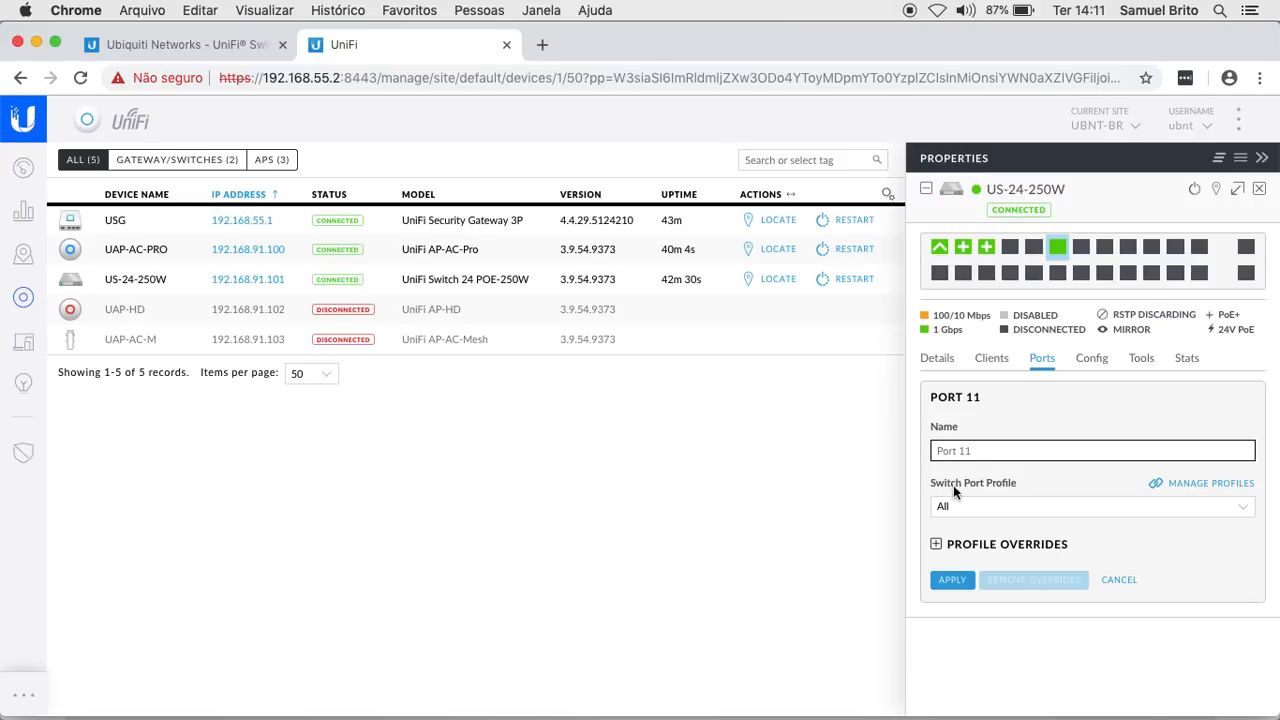
# - Review Port 11's profile options (Rede Local, Gerência 91, Corporativa 92, Visitantes 93), keeping All, then open Settings
pyautogui.click(1068, 511)
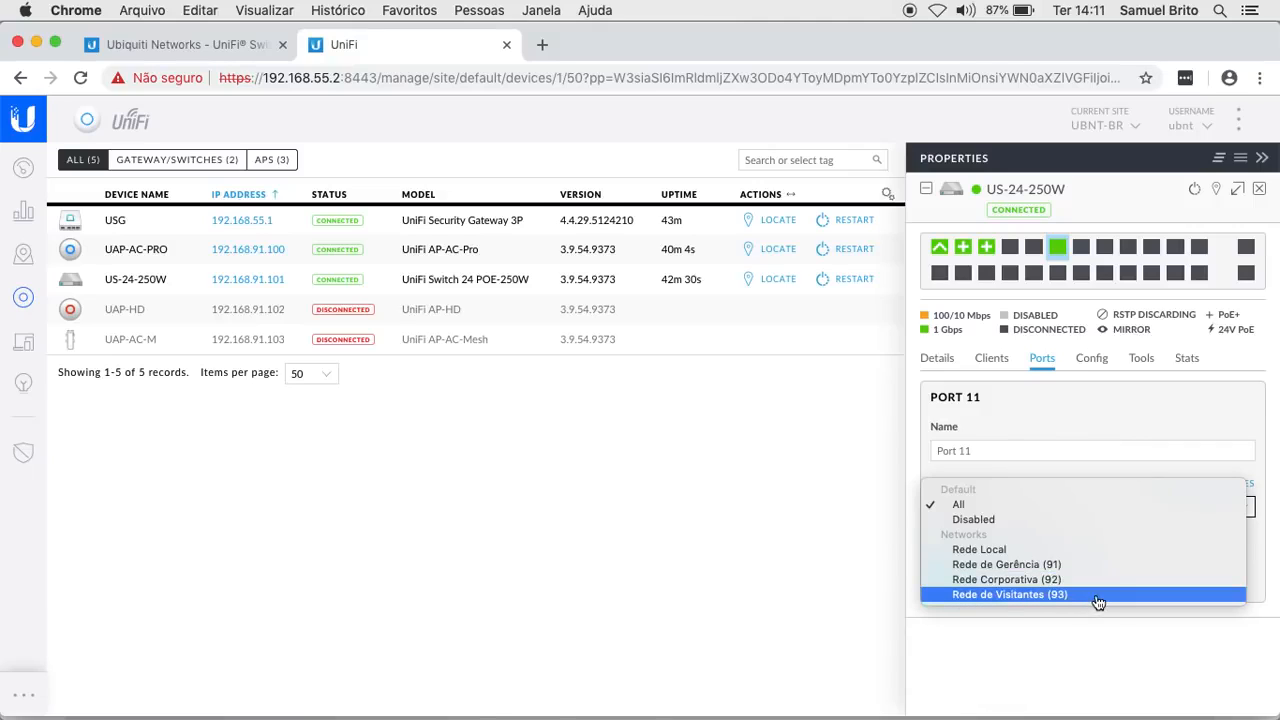
pyautogui.click(1060, 650)
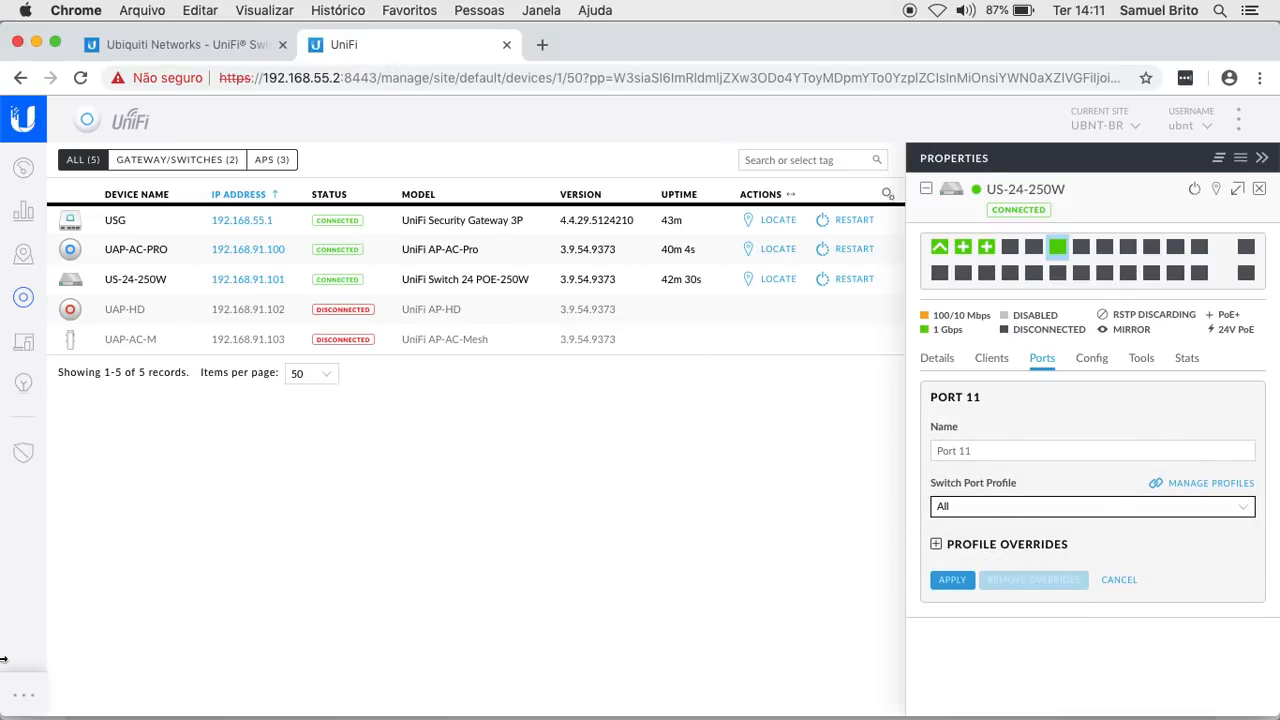
pyautogui.click(24, 697)
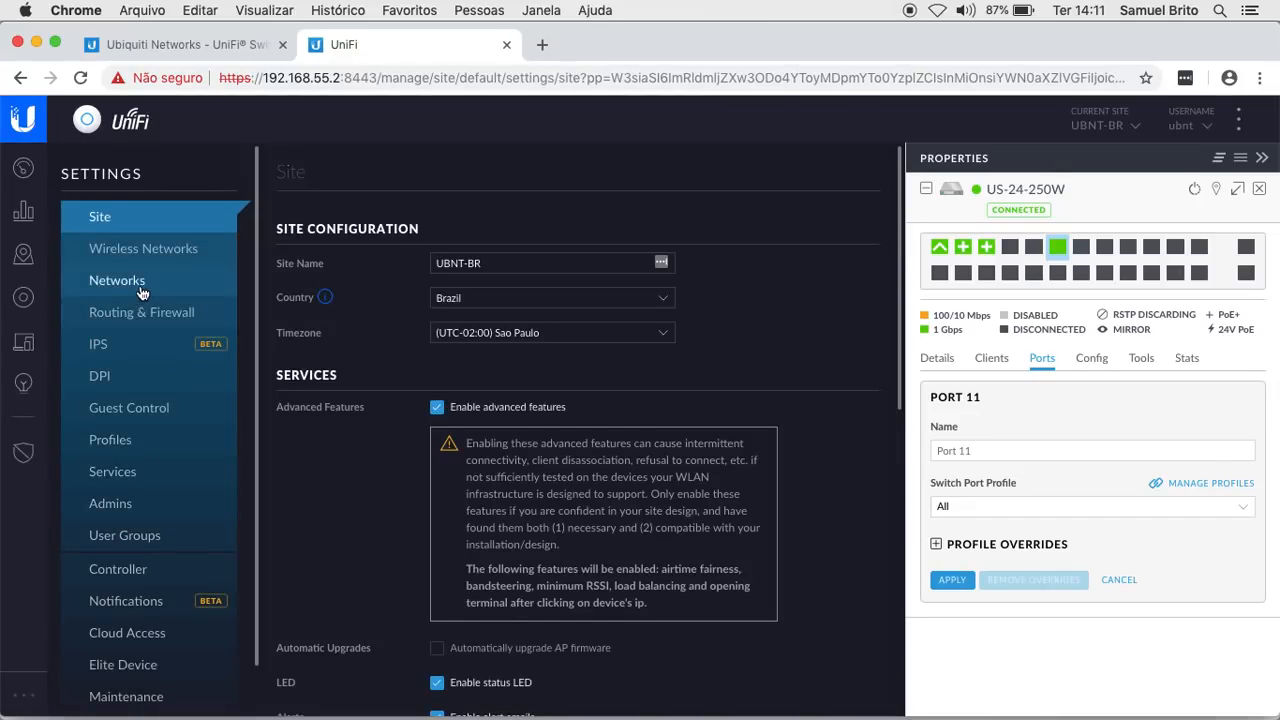
# - Show the Networks settings list with the switch Properties panel collapsed
pyautogui.click(141, 290)
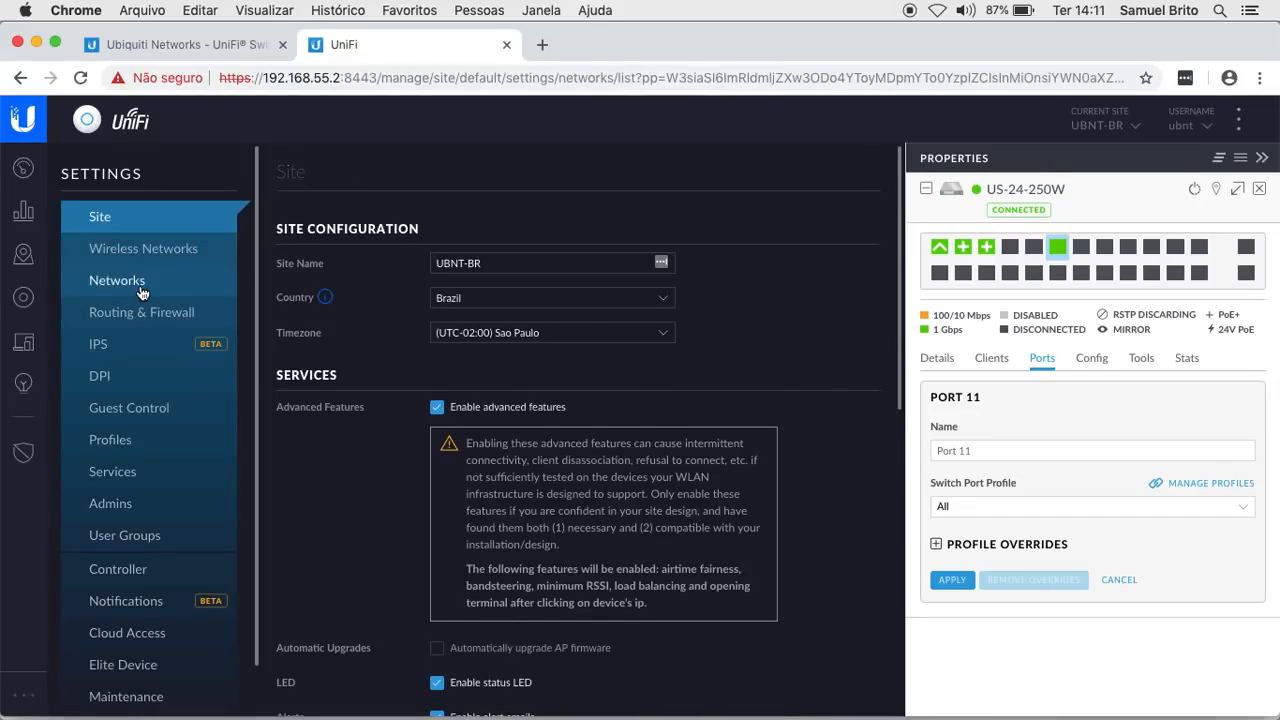
pyautogui.click(1262, 158)
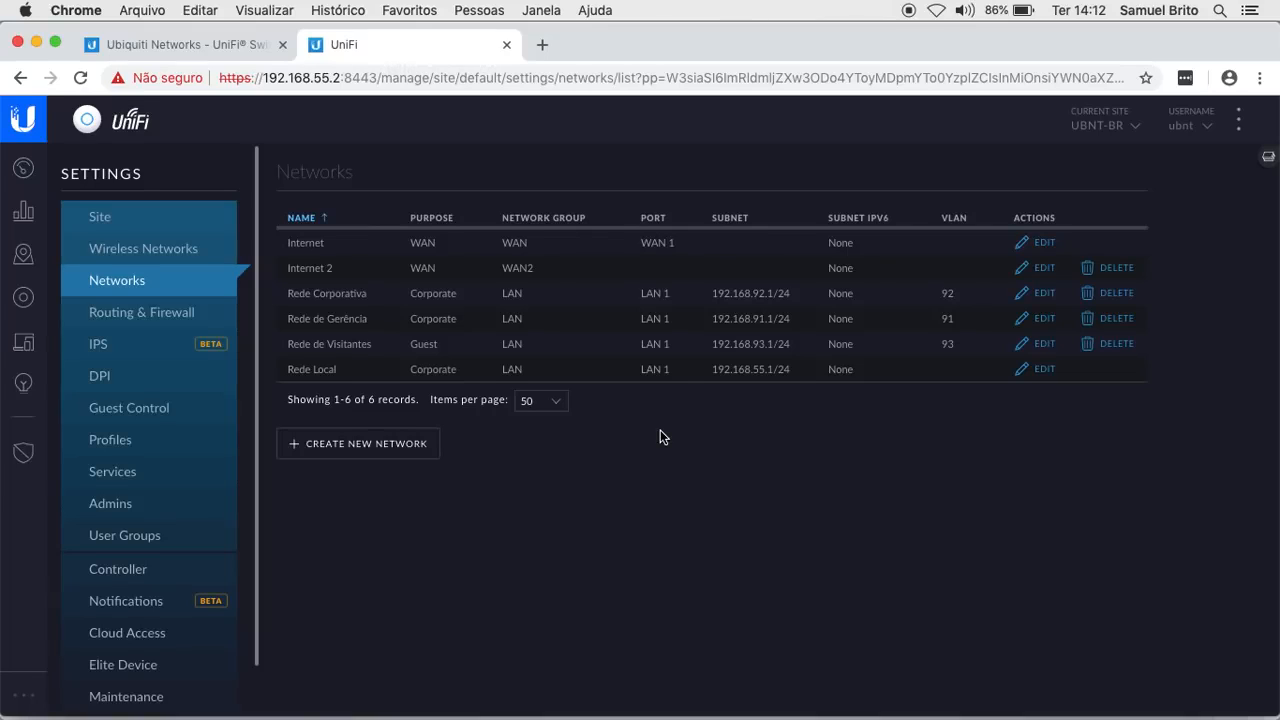
# - Create and save a VLAN Only network named 'VLAN 50 Teste' with VLAN ID 50
pyautogui.click(393, 444)
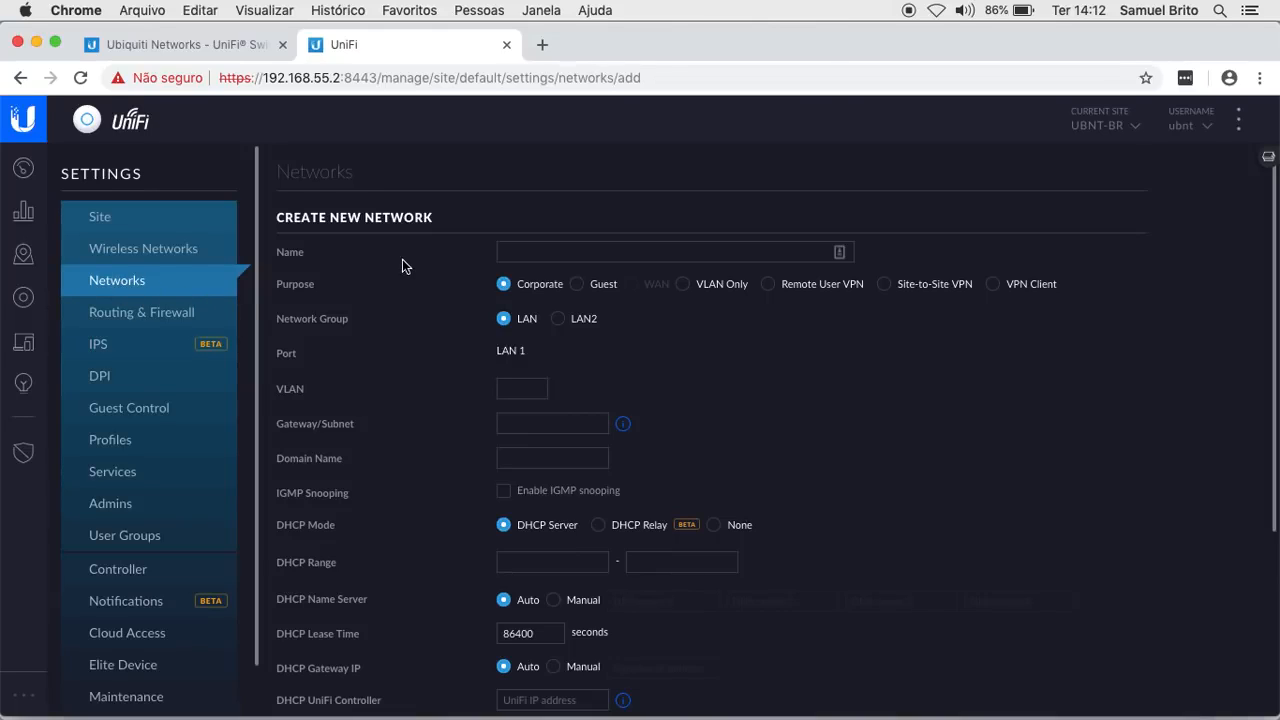
pyautogui.click(546, 250)
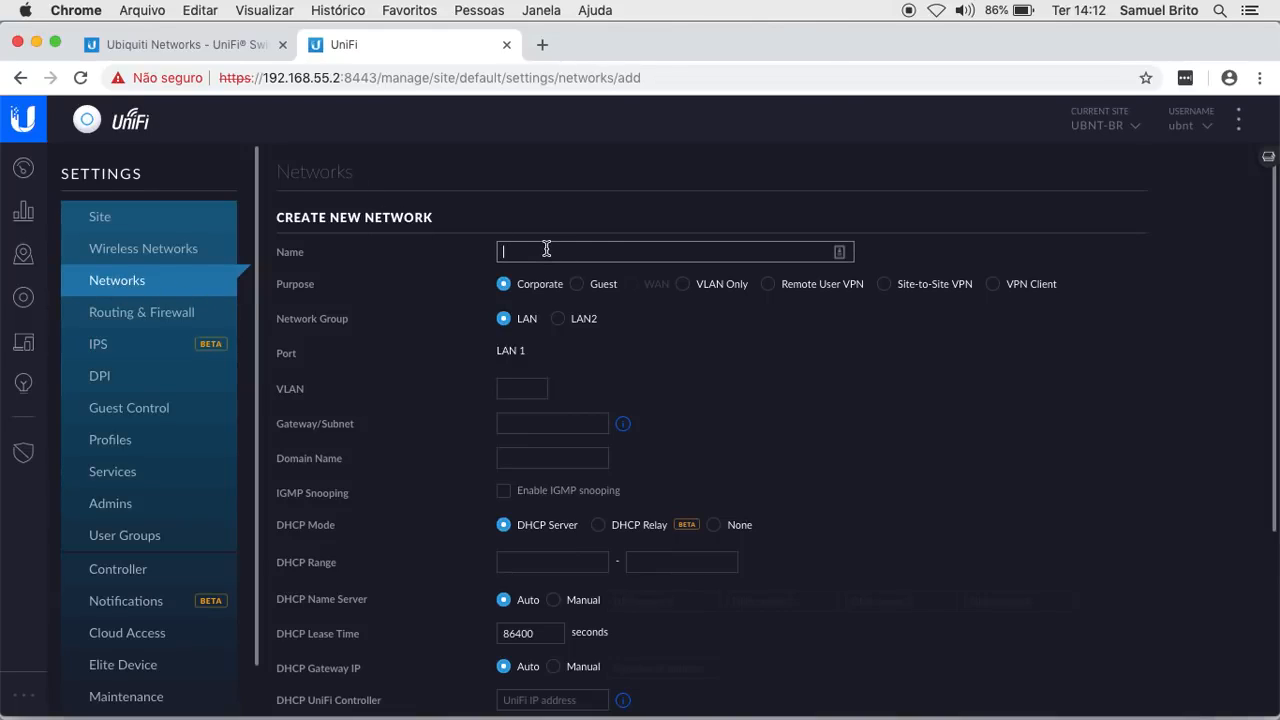
pyautogui.click(682, 285)
pyautogui.click(602, 253)
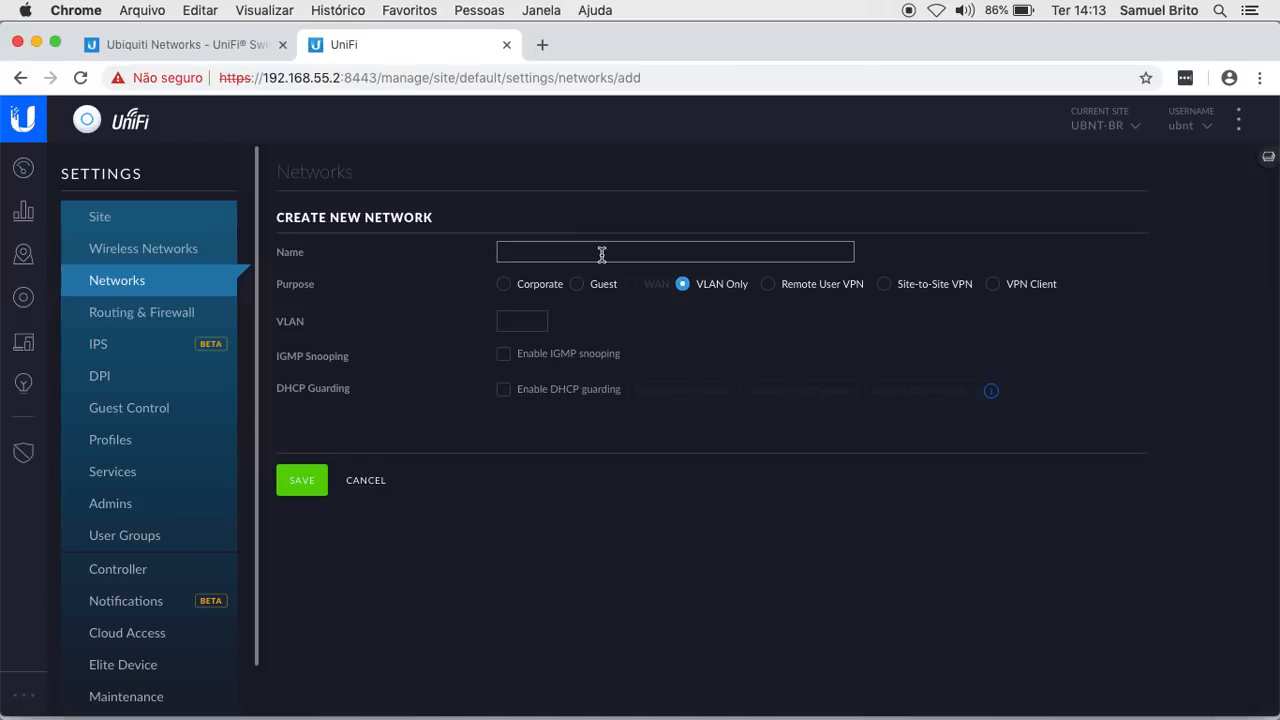
pyautogui.write('VLAN 50 Teste')
pyautogui.click(508, 320)
pyautogui.write('50')
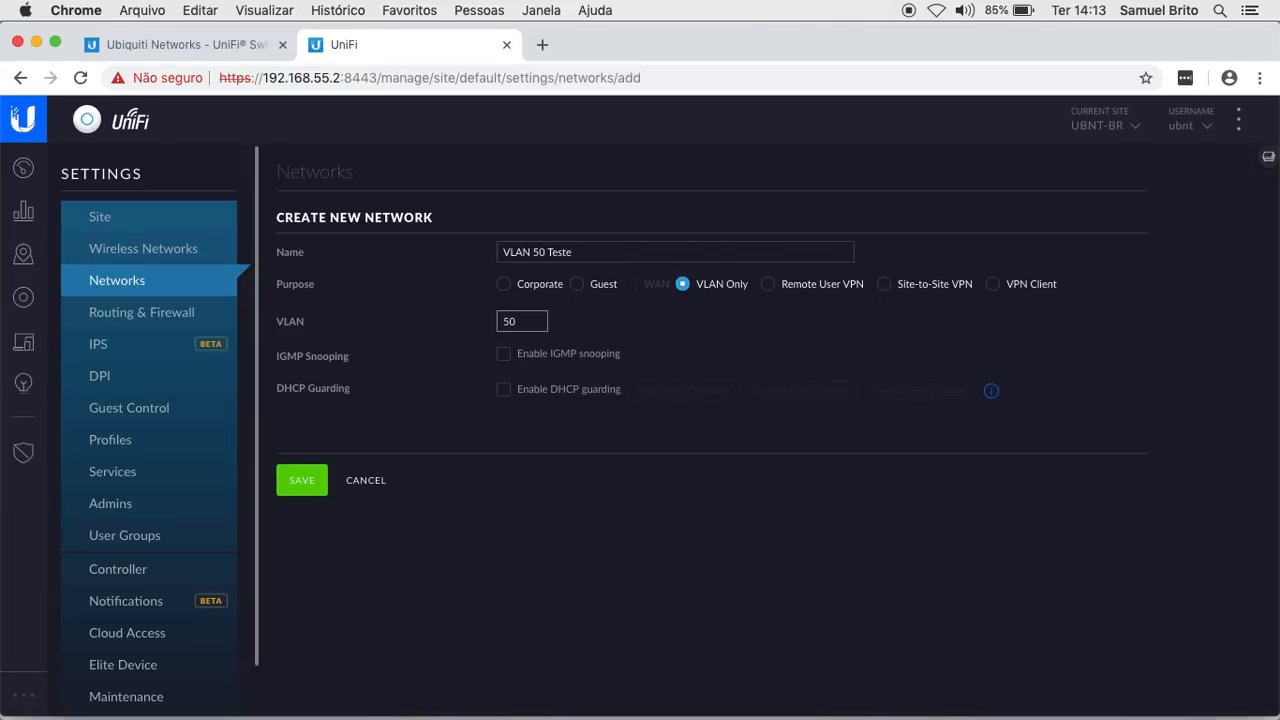
pyautogui.click(305, 483)
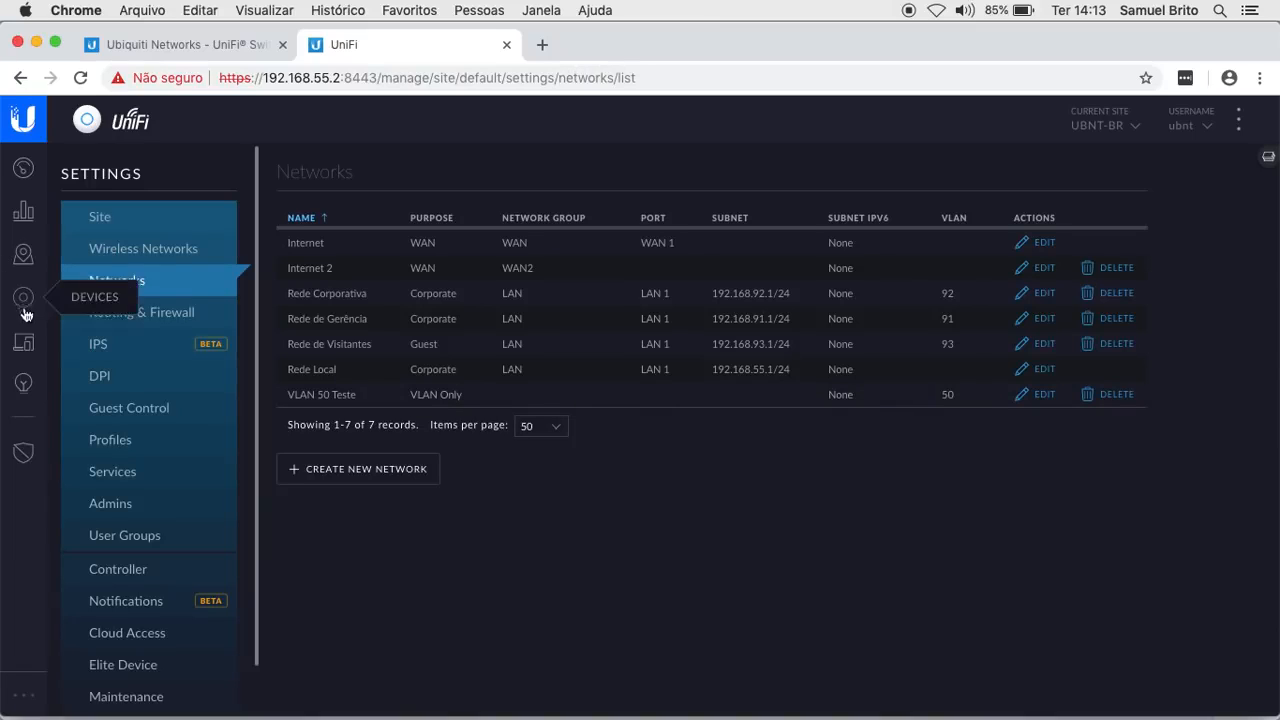
# - Reopen Port 11's properties and confirm VLAN 50 Teste appears among its profiles, leaving All selected
pyautogui.click(1267, 158)
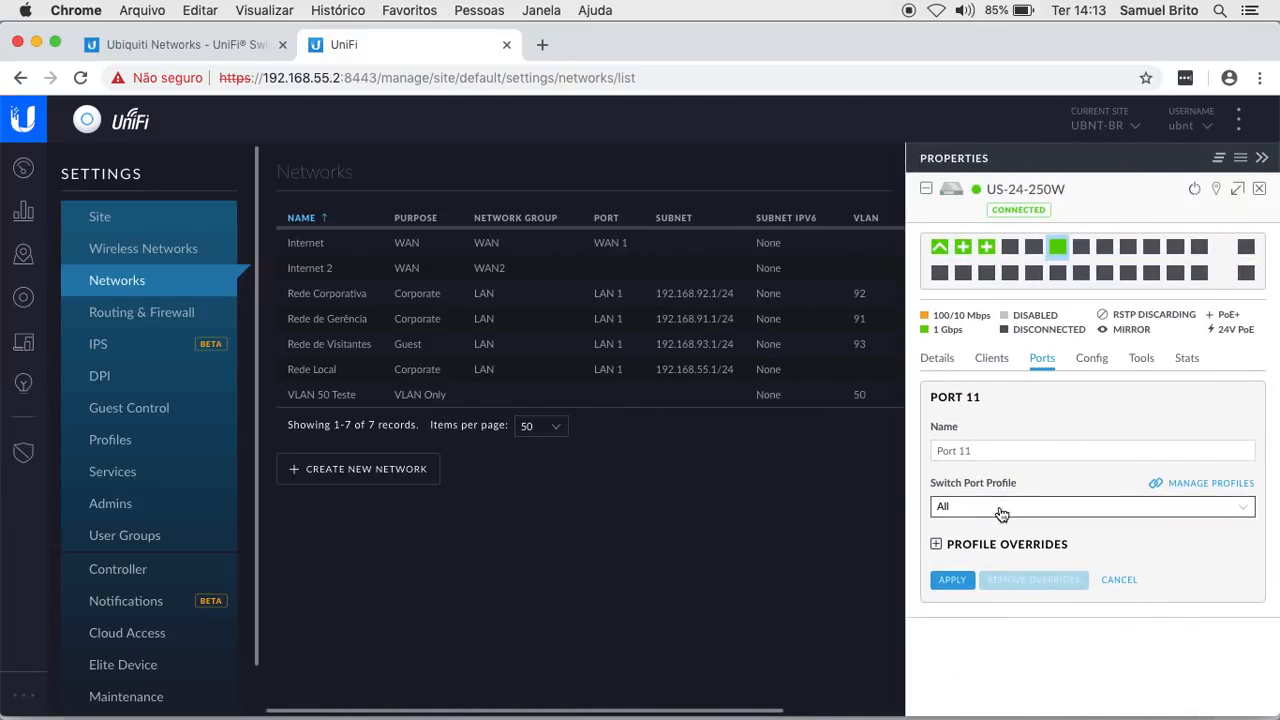
pyautogui.click(1004, 508)
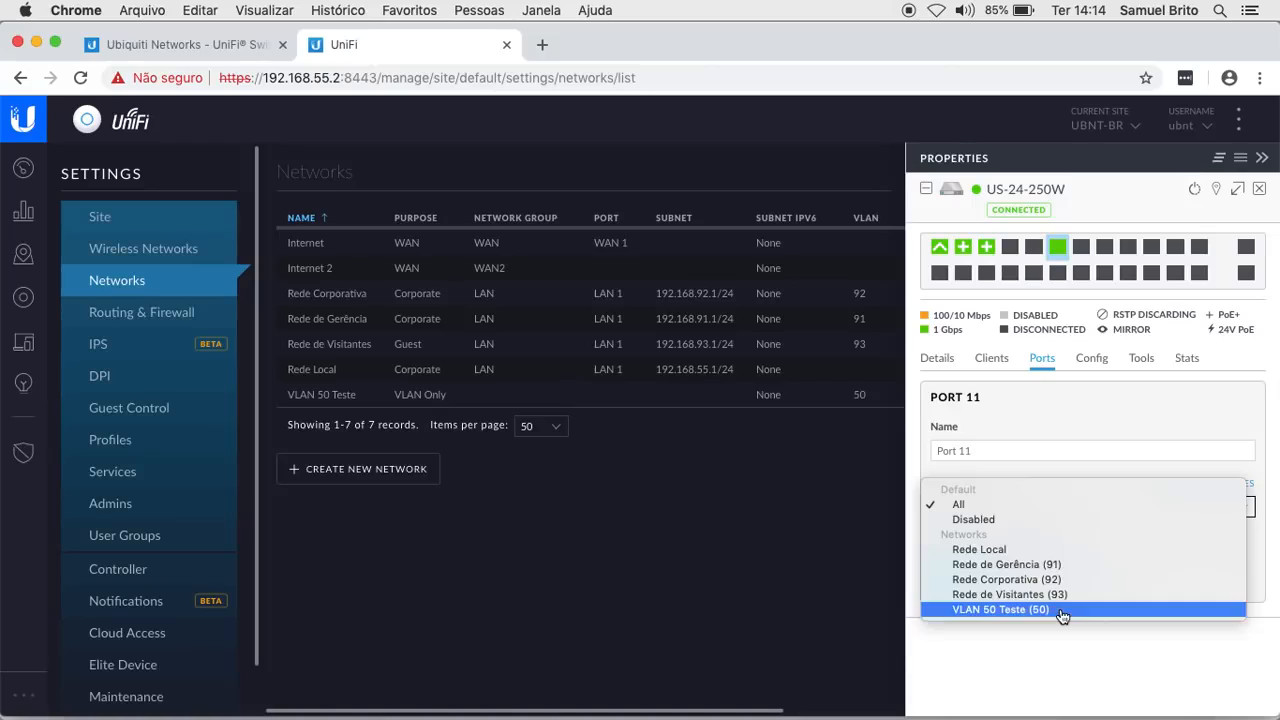
pyautogui.click(1259, 191)
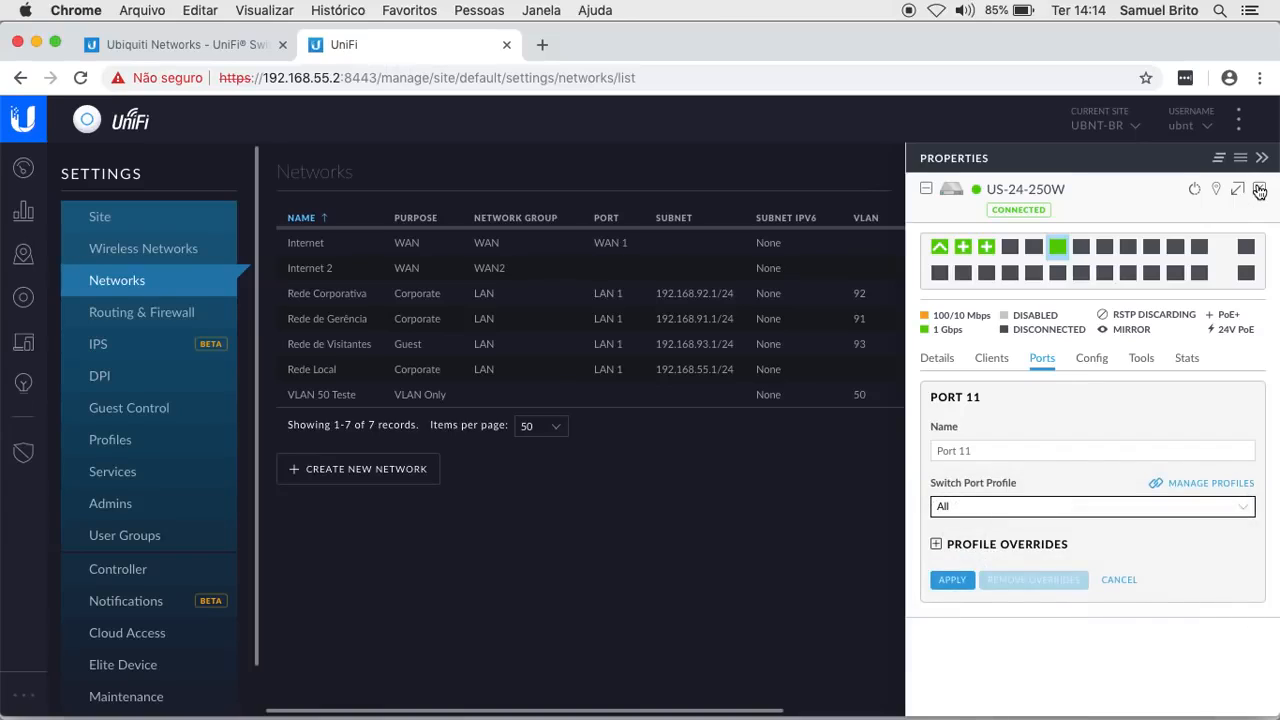
# - Close the Properties panel and view the Switch Ports profiles list under Settings > Profiles
pyautogui.click(1260, 191)
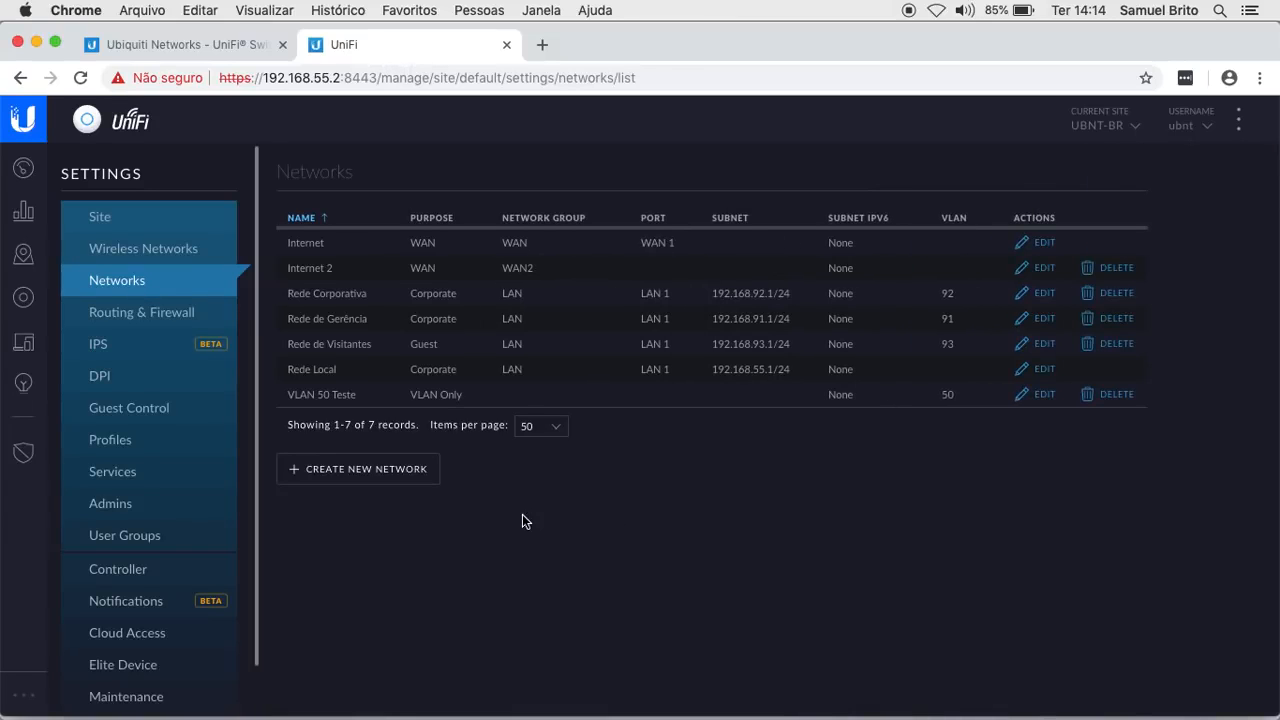
pyautogui.click(113, 446)
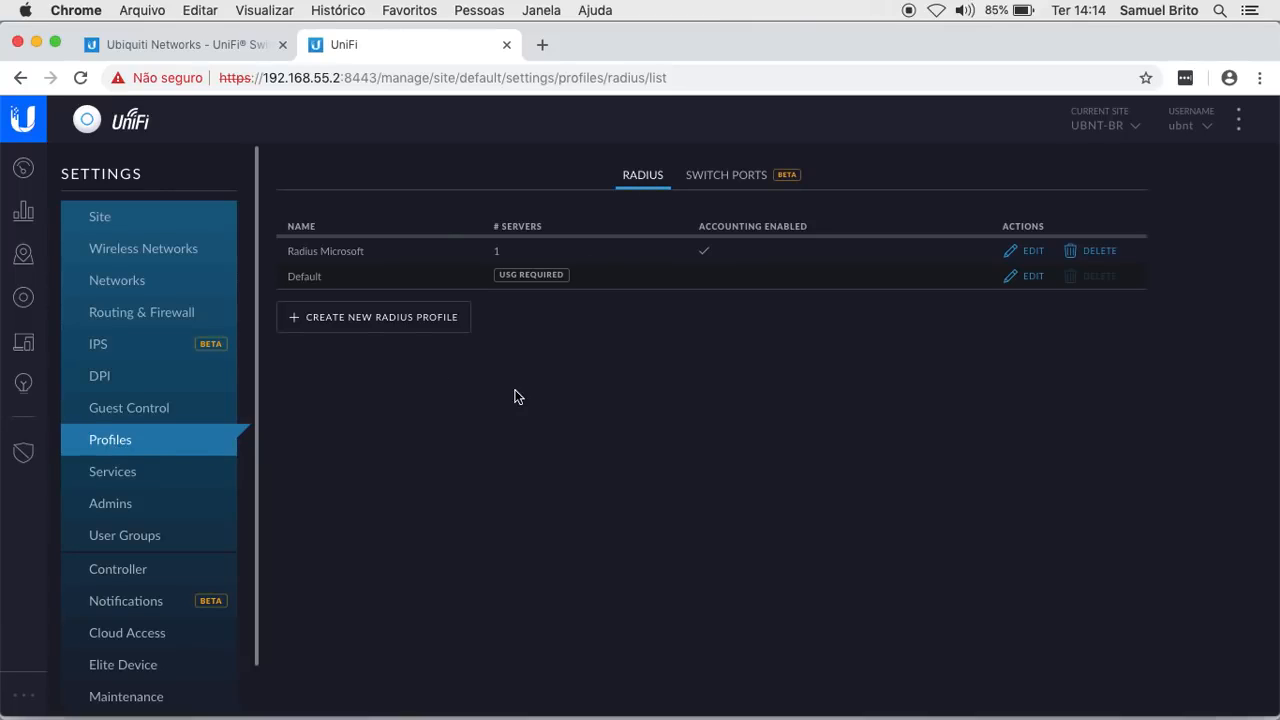
pyautogui.click(737, 179)
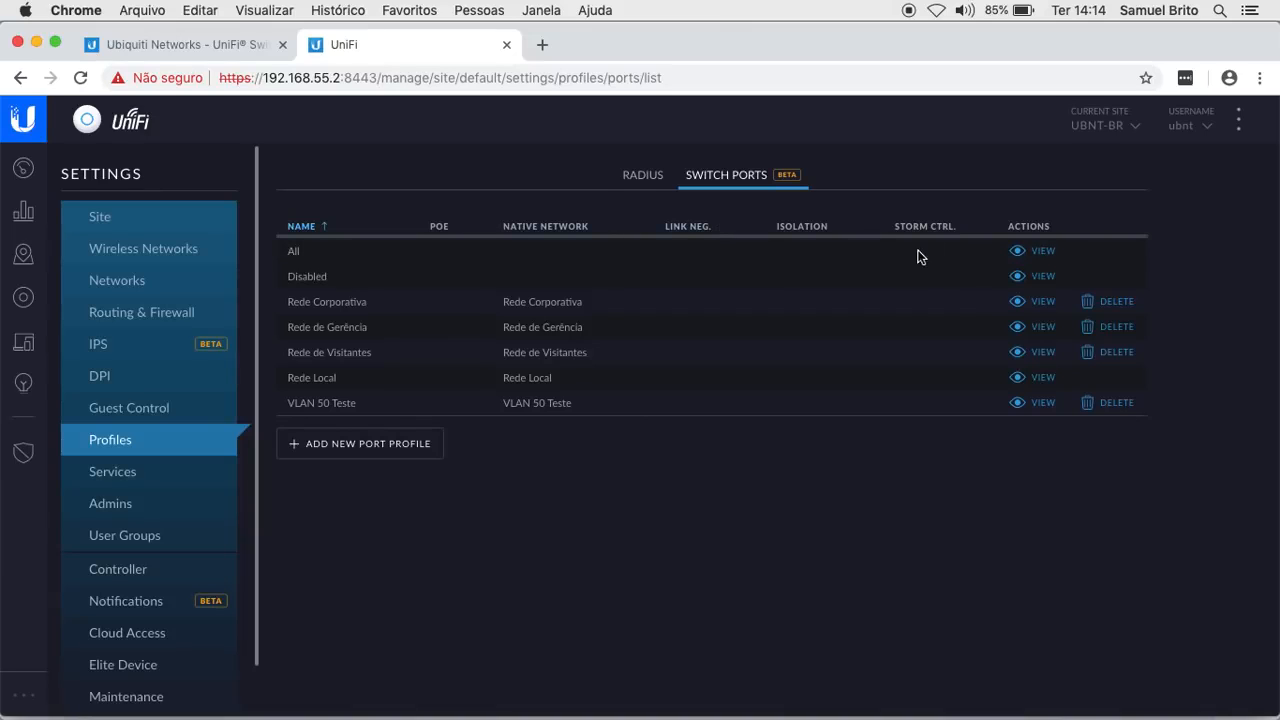
pyautogui.click(1041, 256)
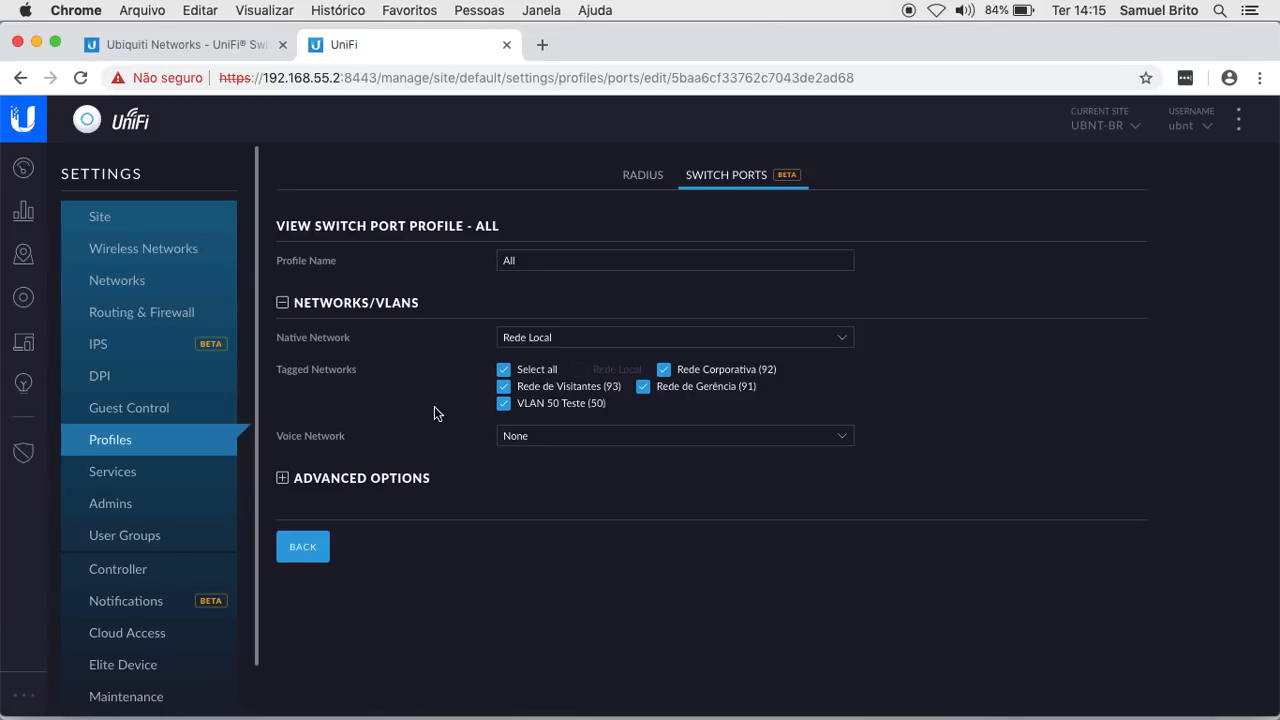
pyautogui.click(310, 548)
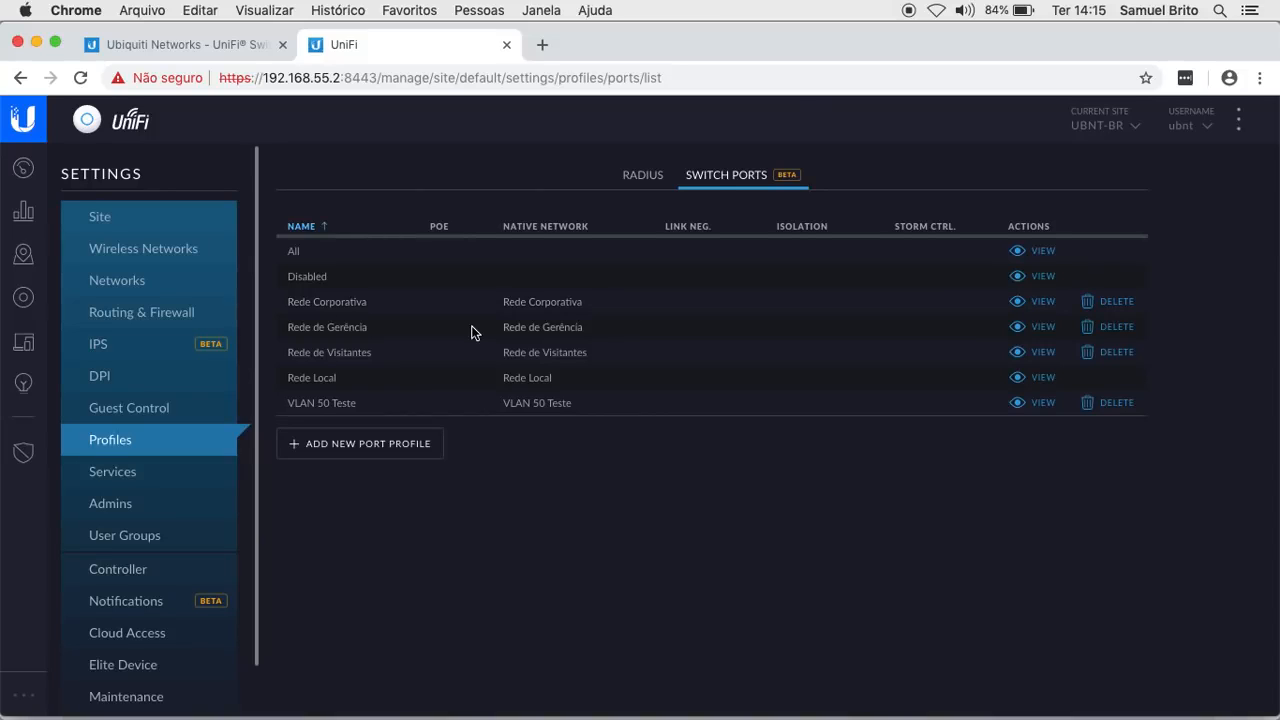
pyautogui.click(1041, 351)
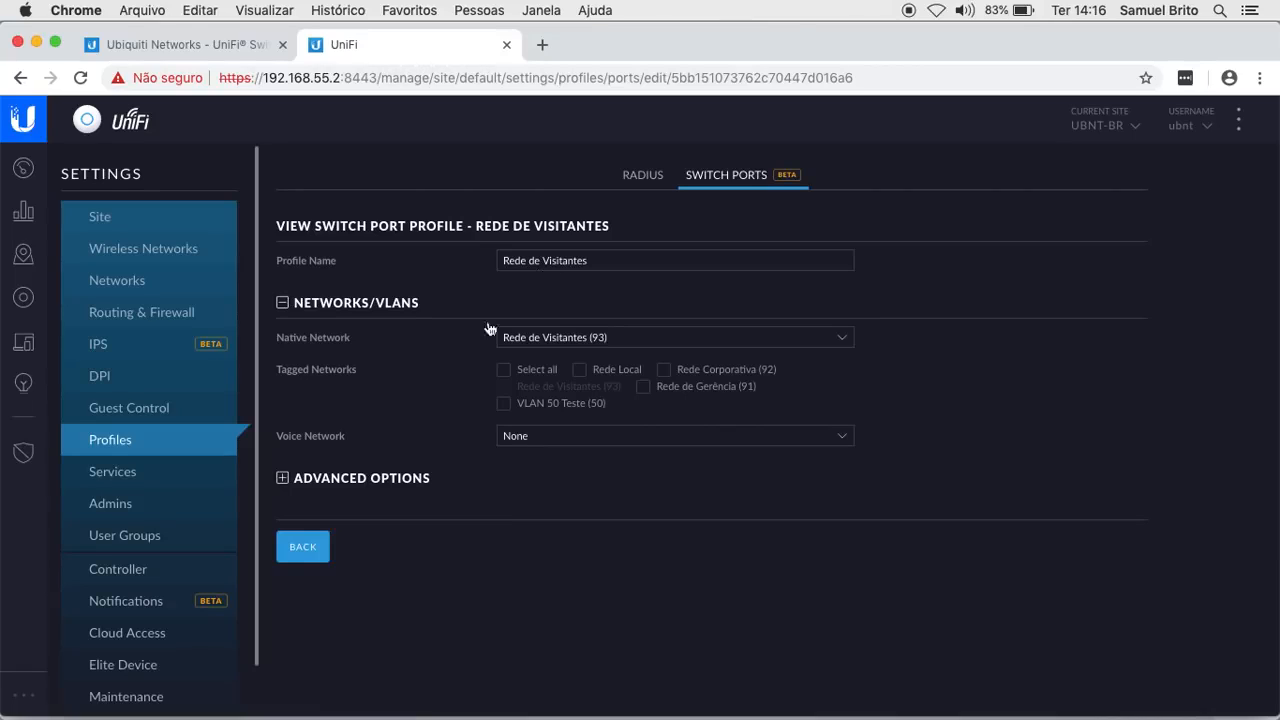
pyautogui.click(320, 546)
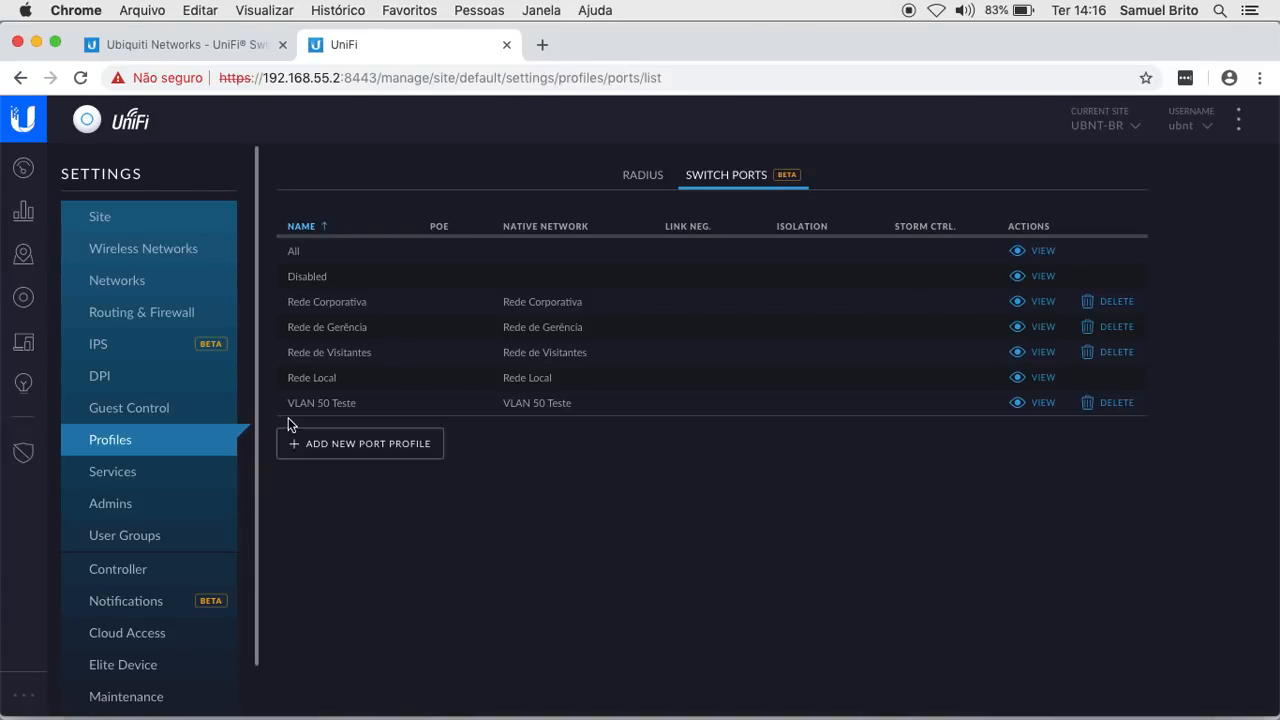
# - Return to the Devices list, then bring the UniFi-US-VLAN.png mapping diagram forward in Preview
pyautogui.click(24, 303)
pyautogui.moveTo(770, 712)
pyautogui.click(834, 697)
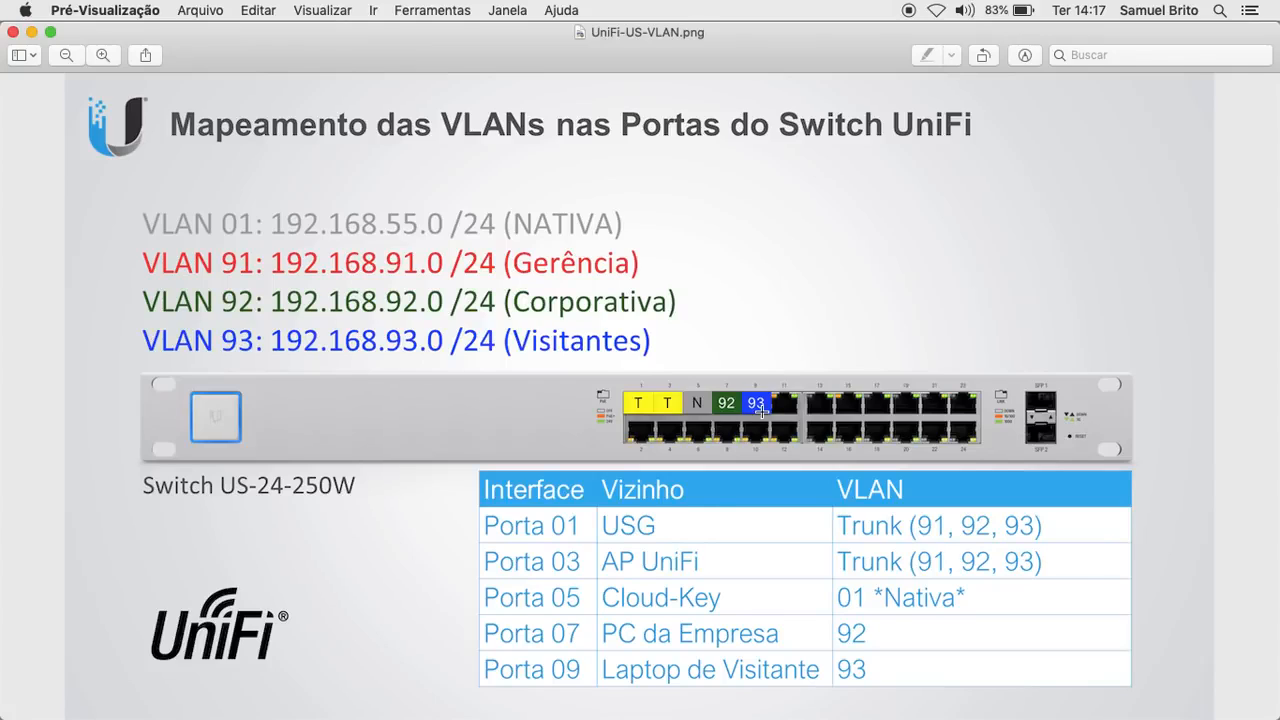
# - Back in the controller, open the US-24-250W switch's properties and select Port 7
pyautogui.moveTo(380, 716)
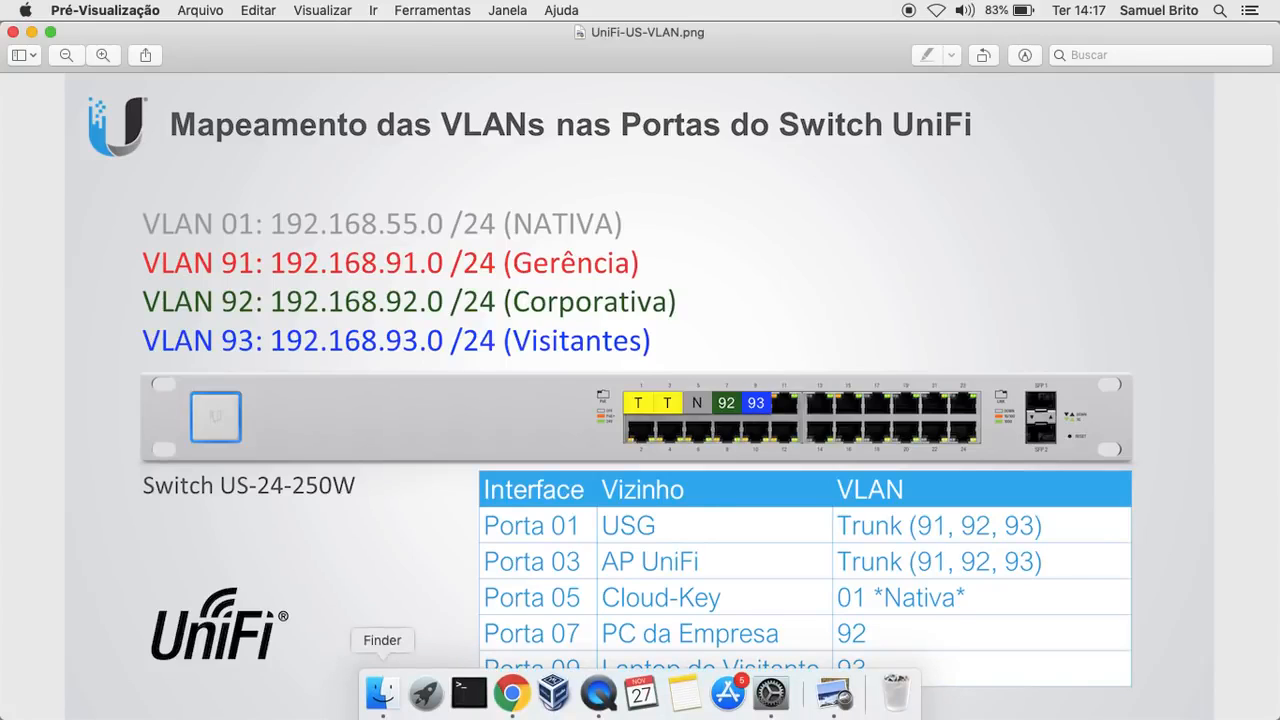
pyautogui.click(515, 696)
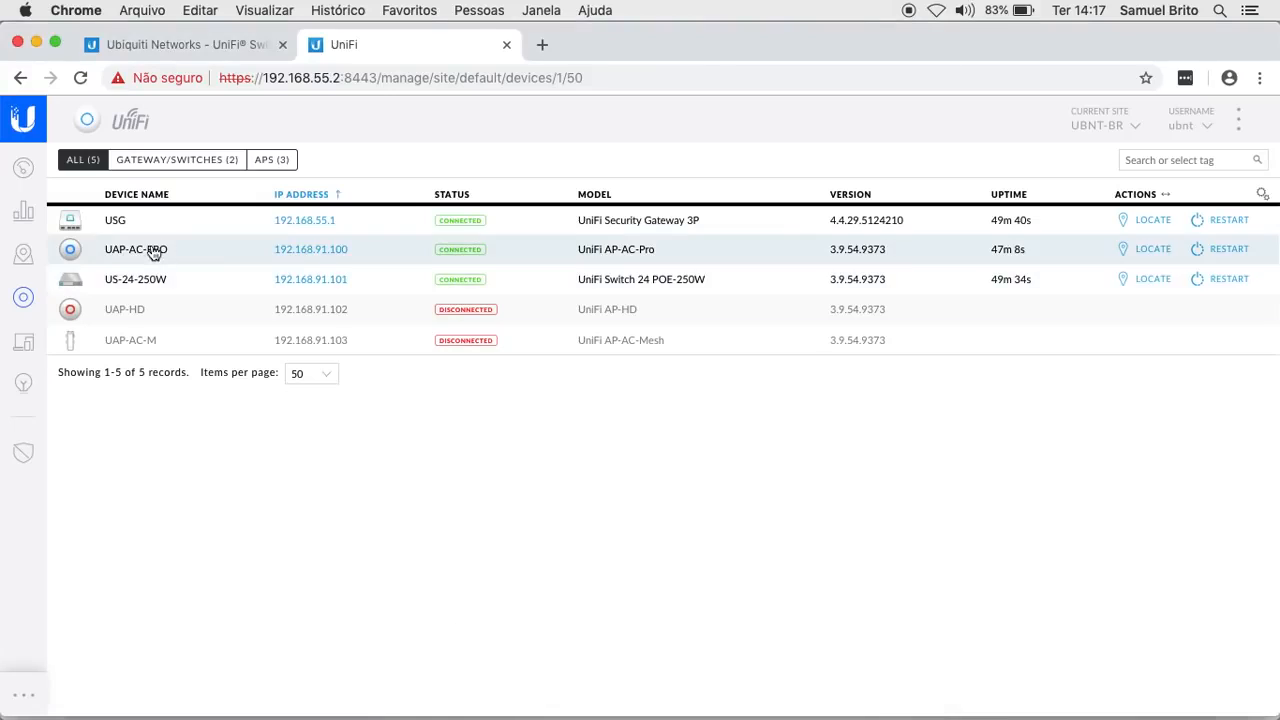
pyautogui.click(158, 281)
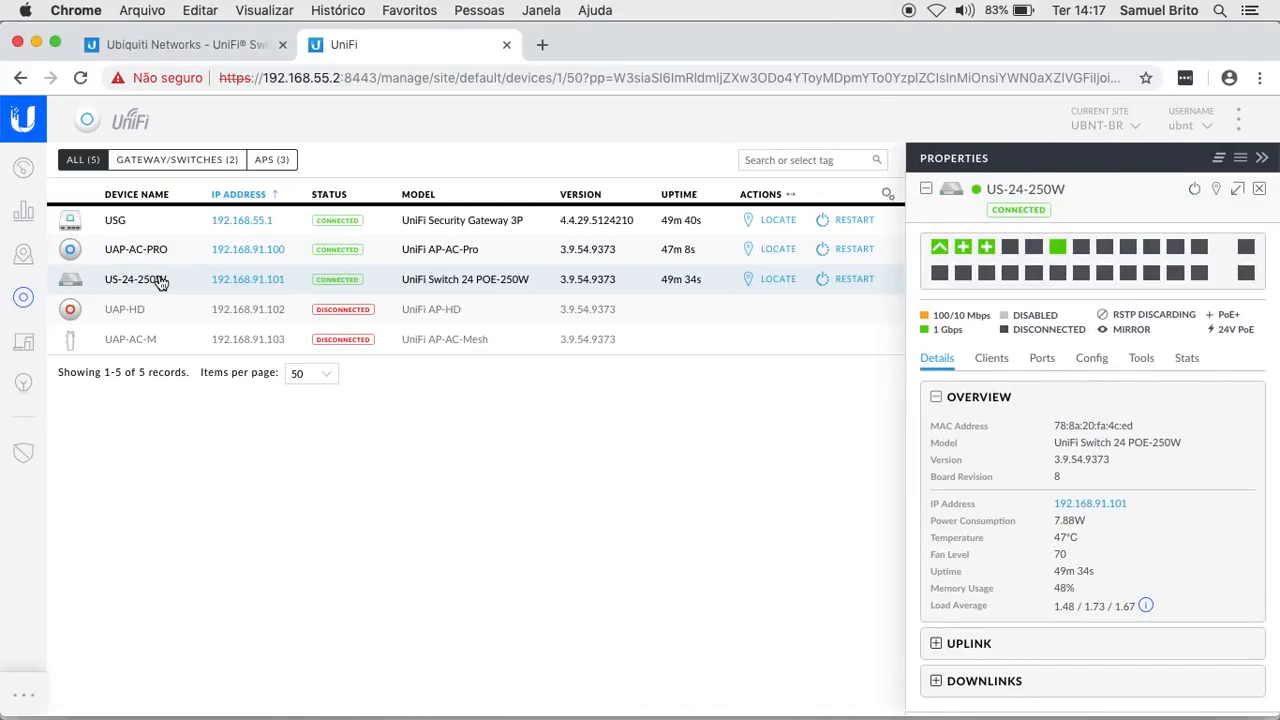
pyautogui.moveTo(1060, 255)
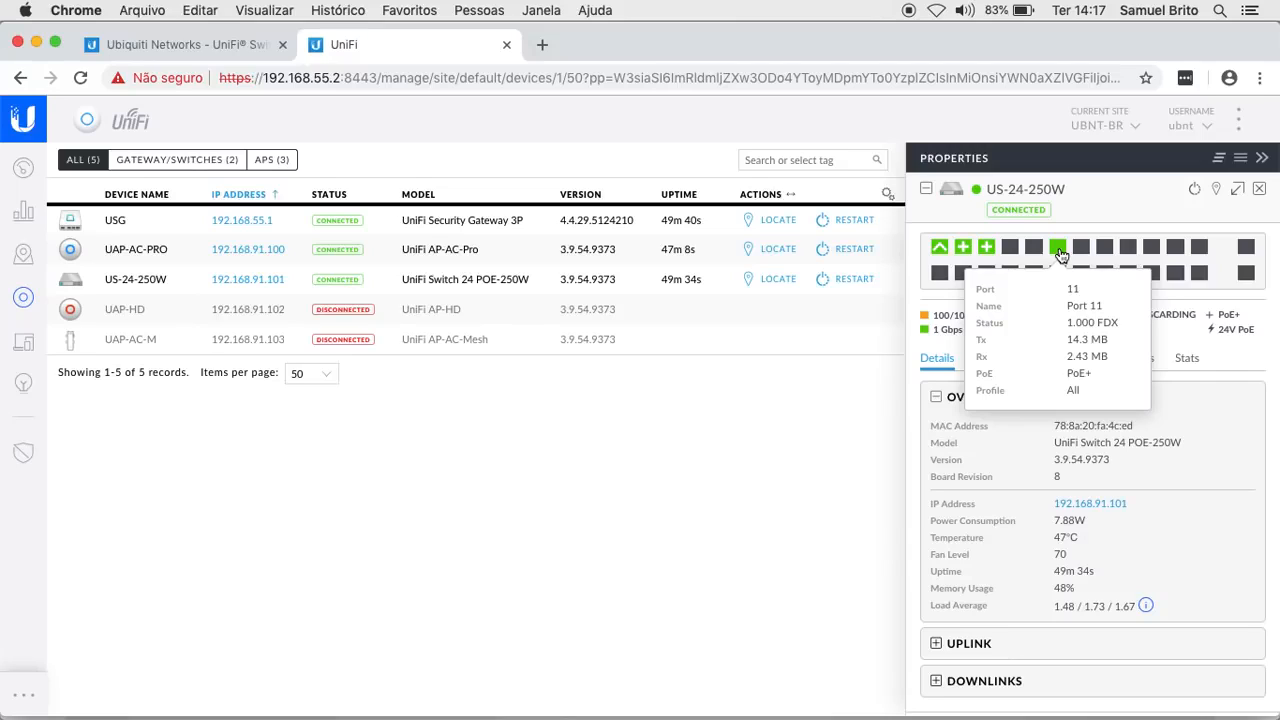
pyautogui.moveTo(1012, 255)
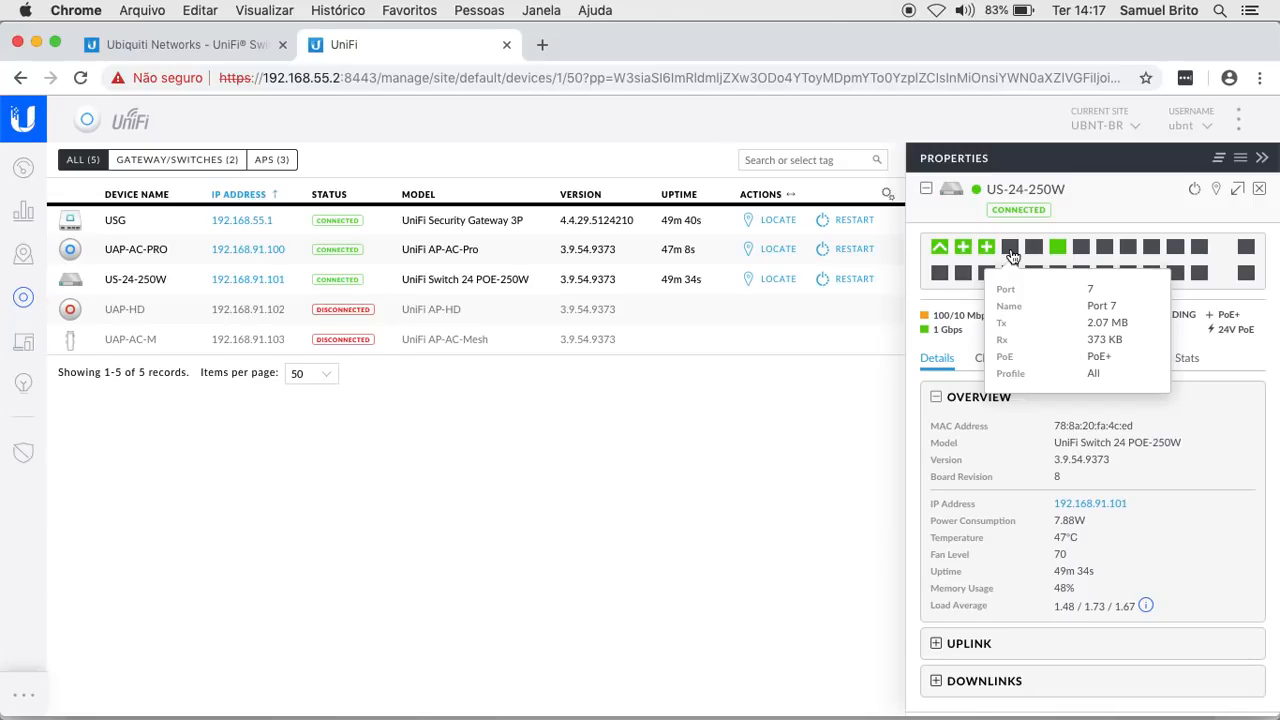
pyautogui.click(1010, 250)
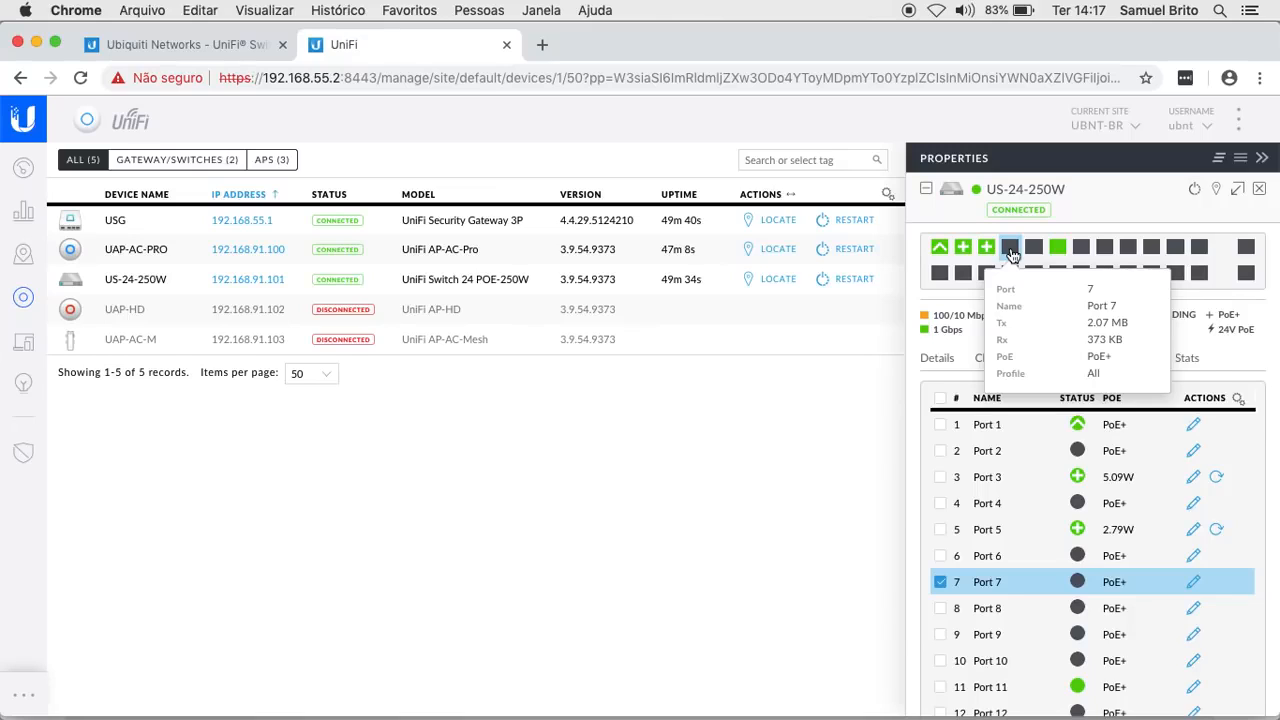
# - Set Port 7's Switch Port Profile to Rede Corporativa (92), apply it, then deselect the port
pyautogui.click(1193, 581)
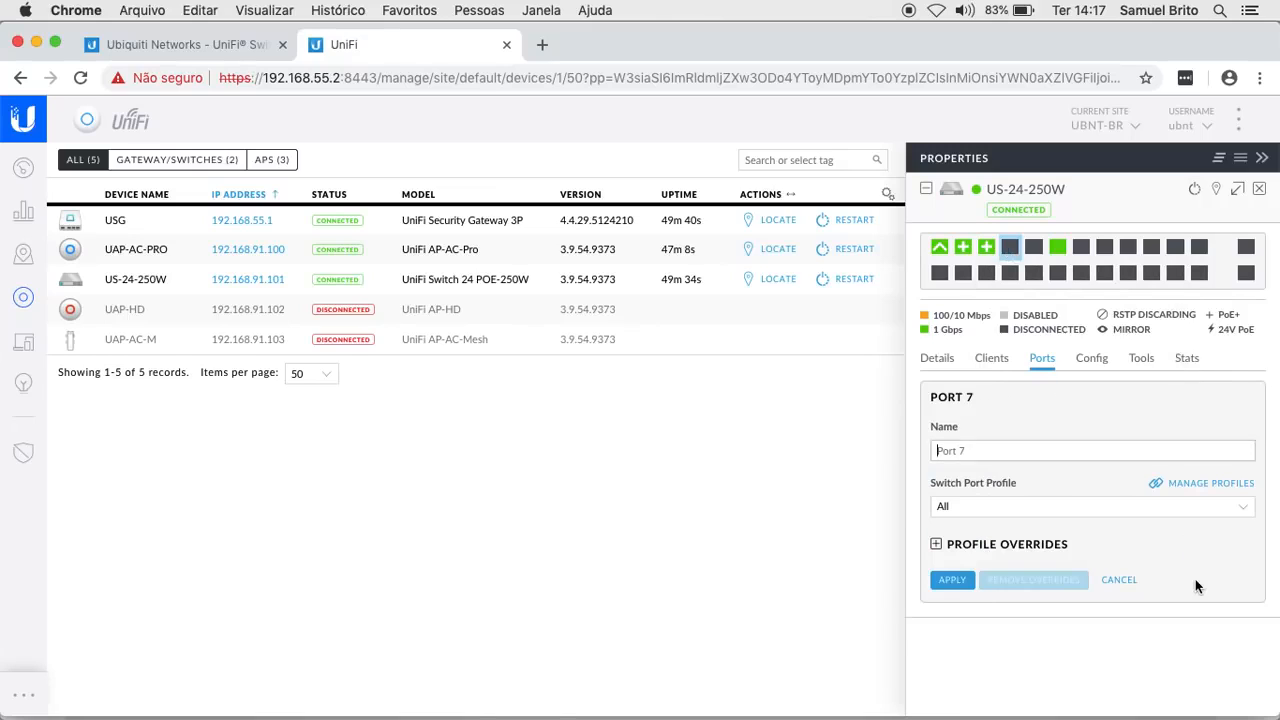
pyautogui.click(966, 512)
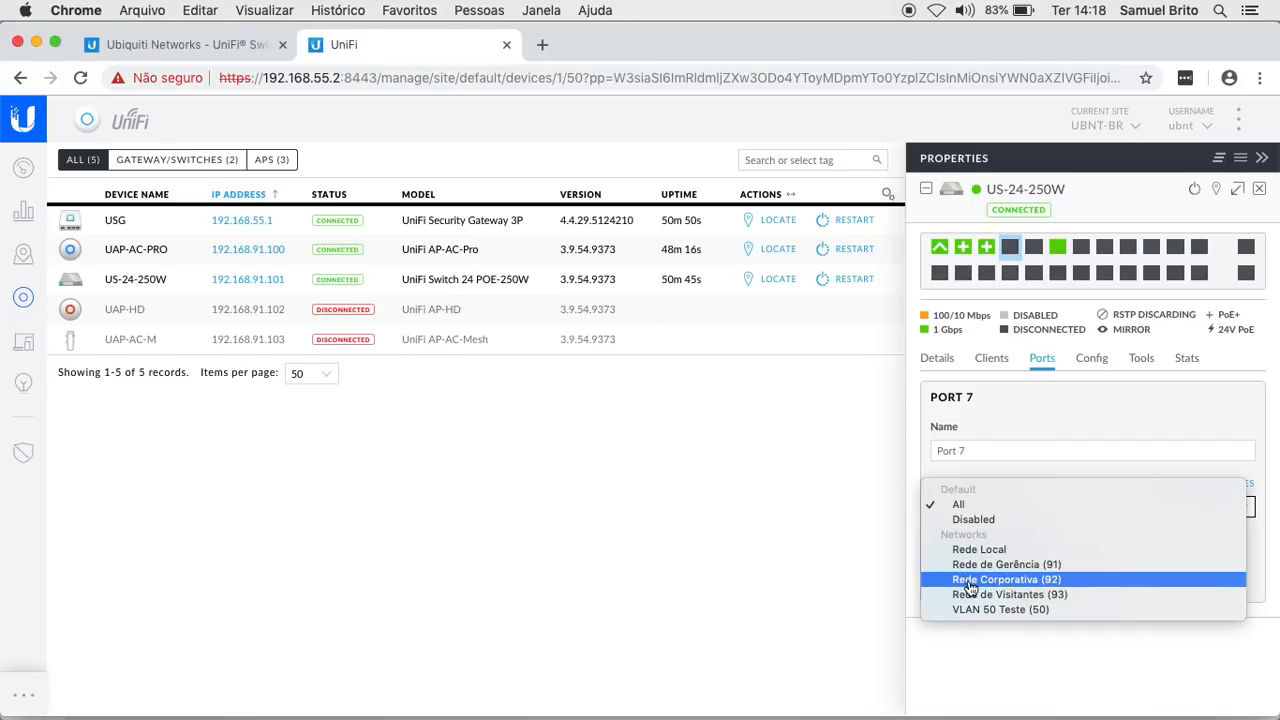
pyautogui.click(1037, 586)
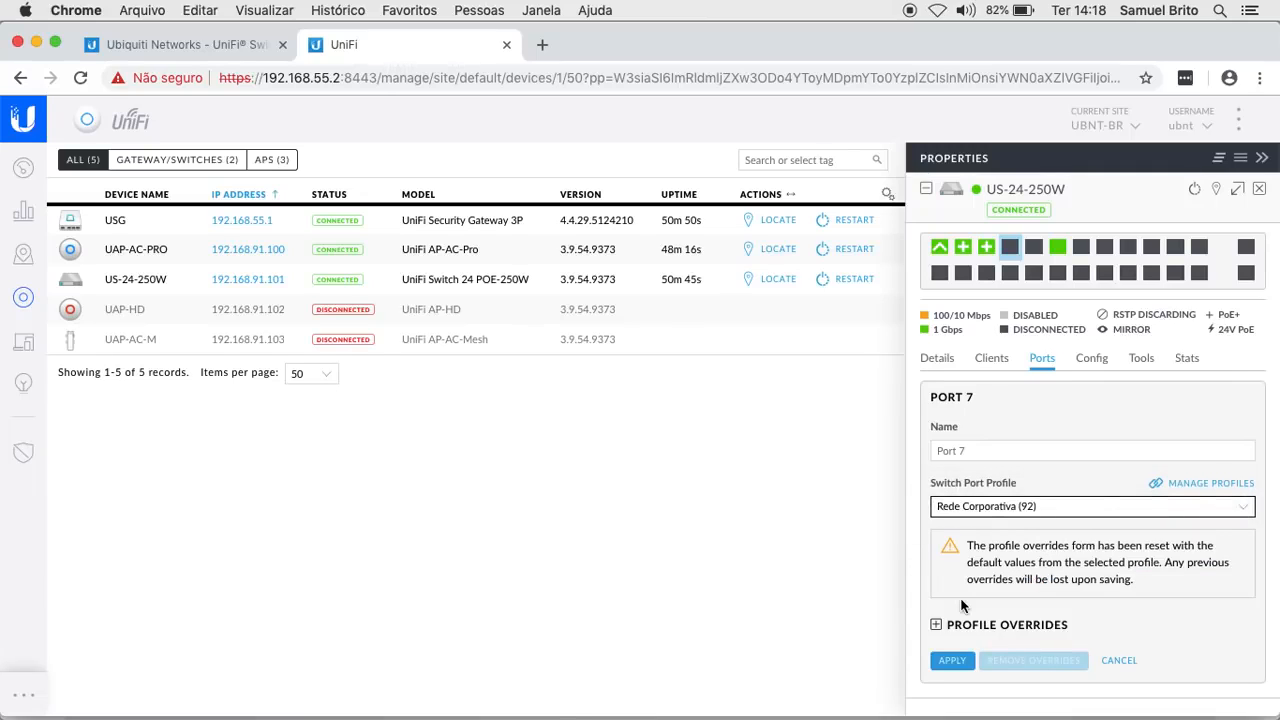
pyautogui.click(955, 661)
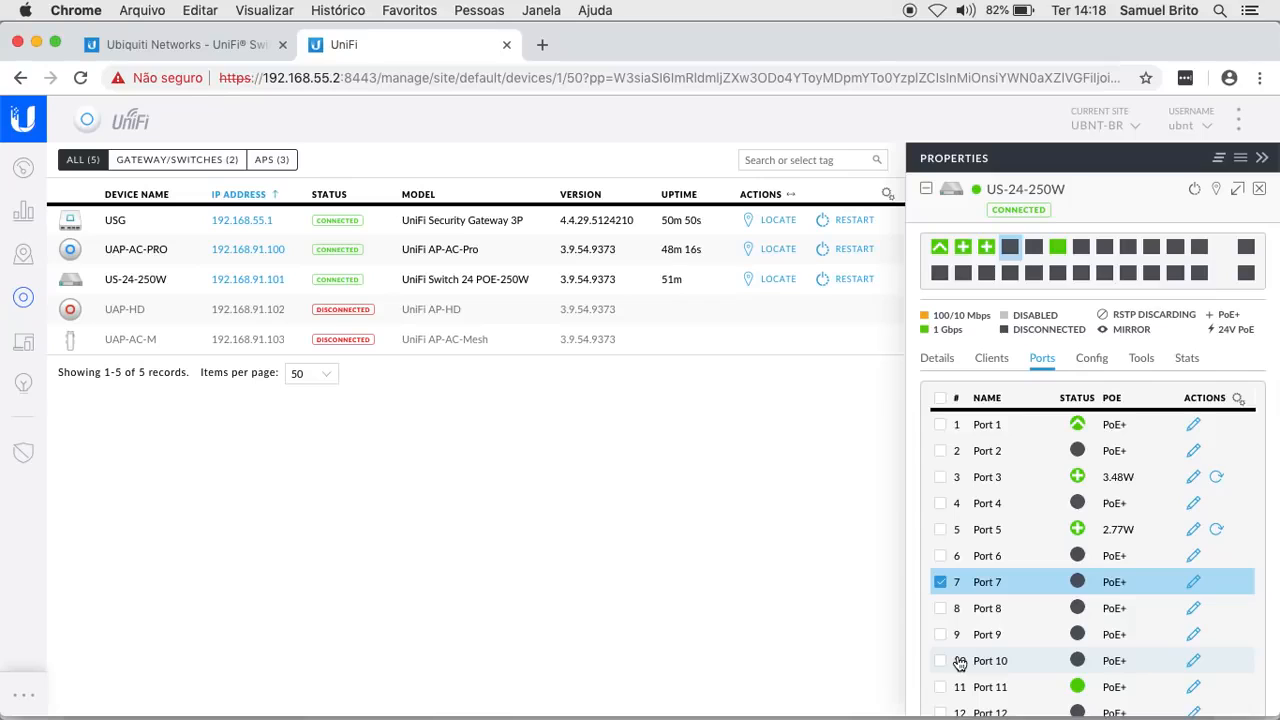
pyautogui.click(940, 581)
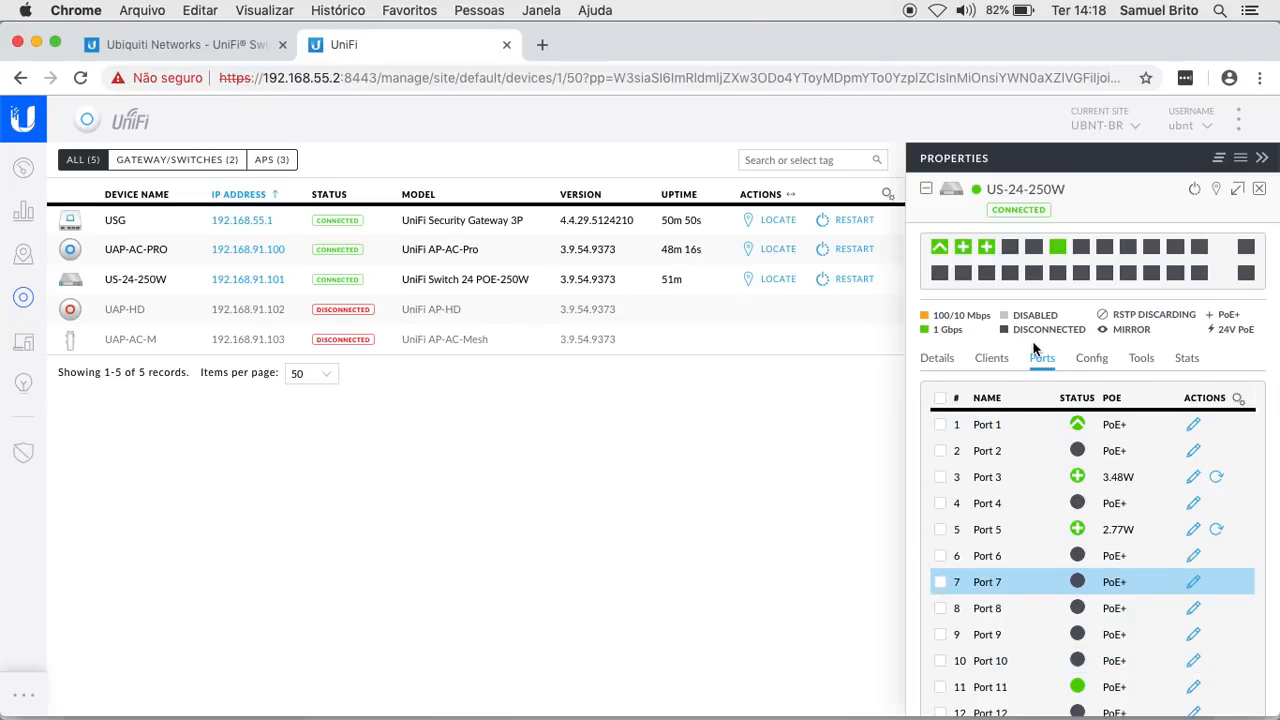
# - Select Port 9, set its Switch Port Profile to Rede de Visitantes (93), and apply
pyautogui.click(1036, 253)
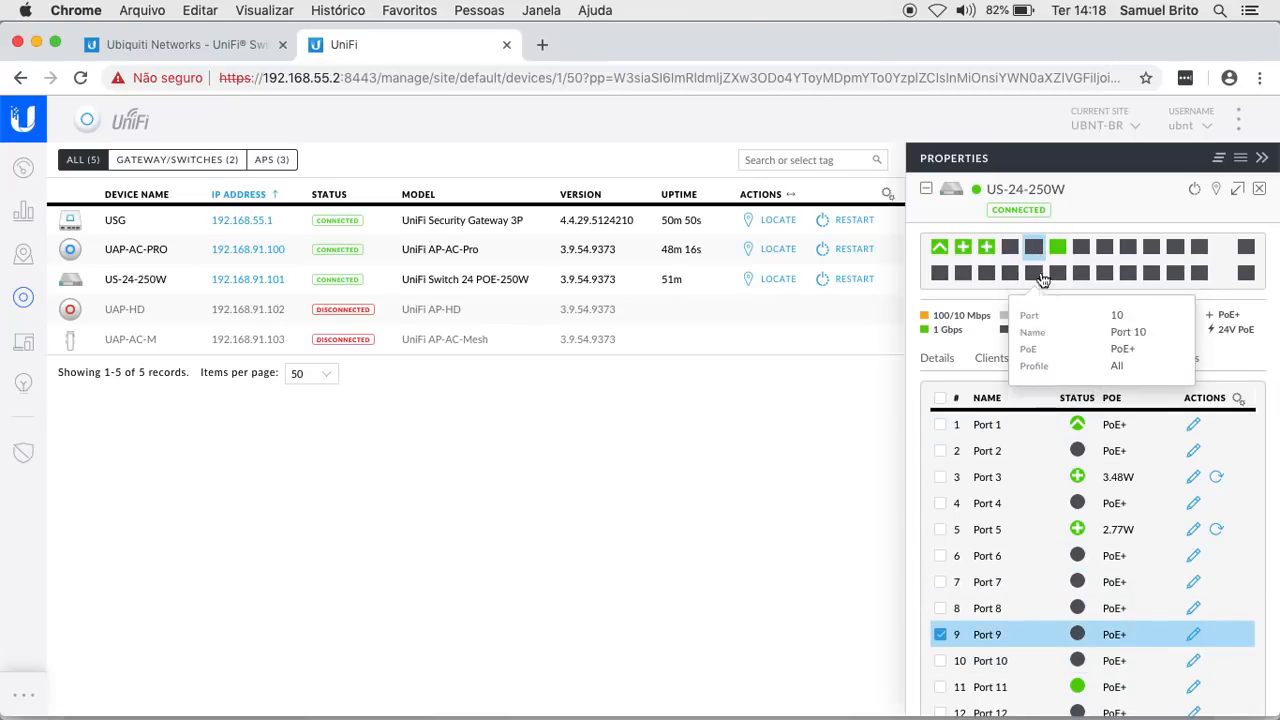
pyautogui.click(1194, 634)
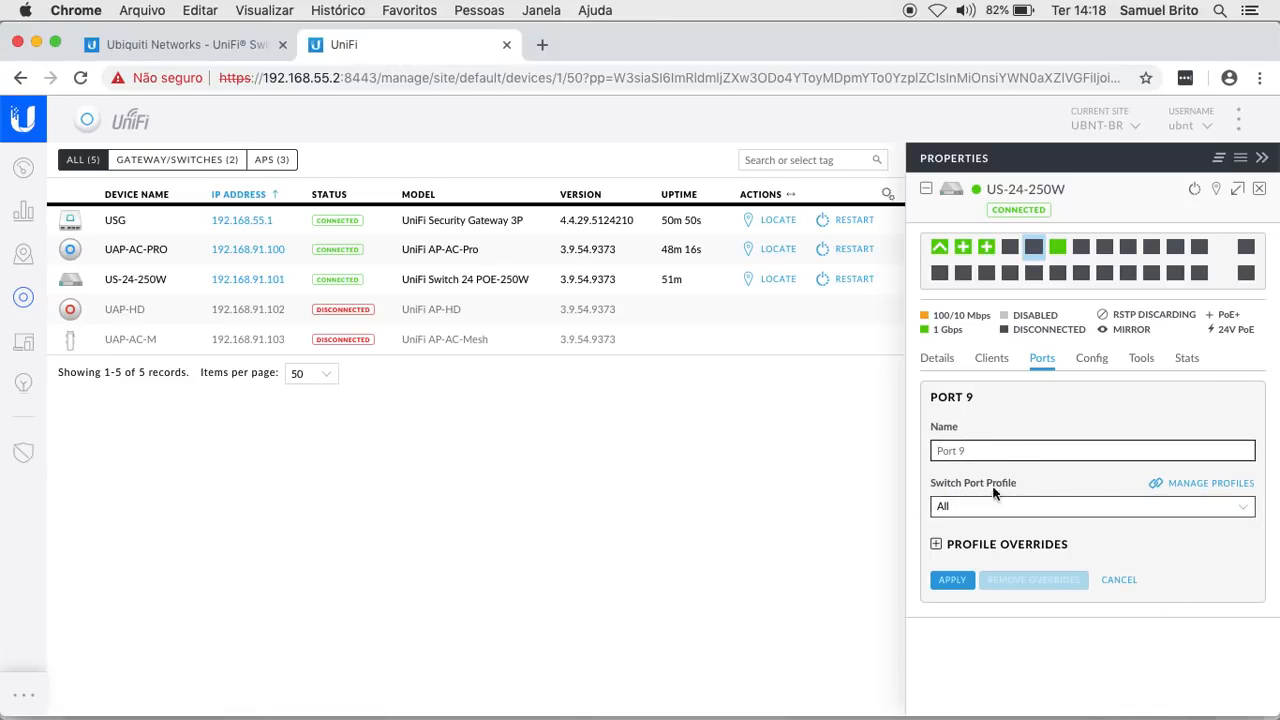
pyautogui.click(997, 512)
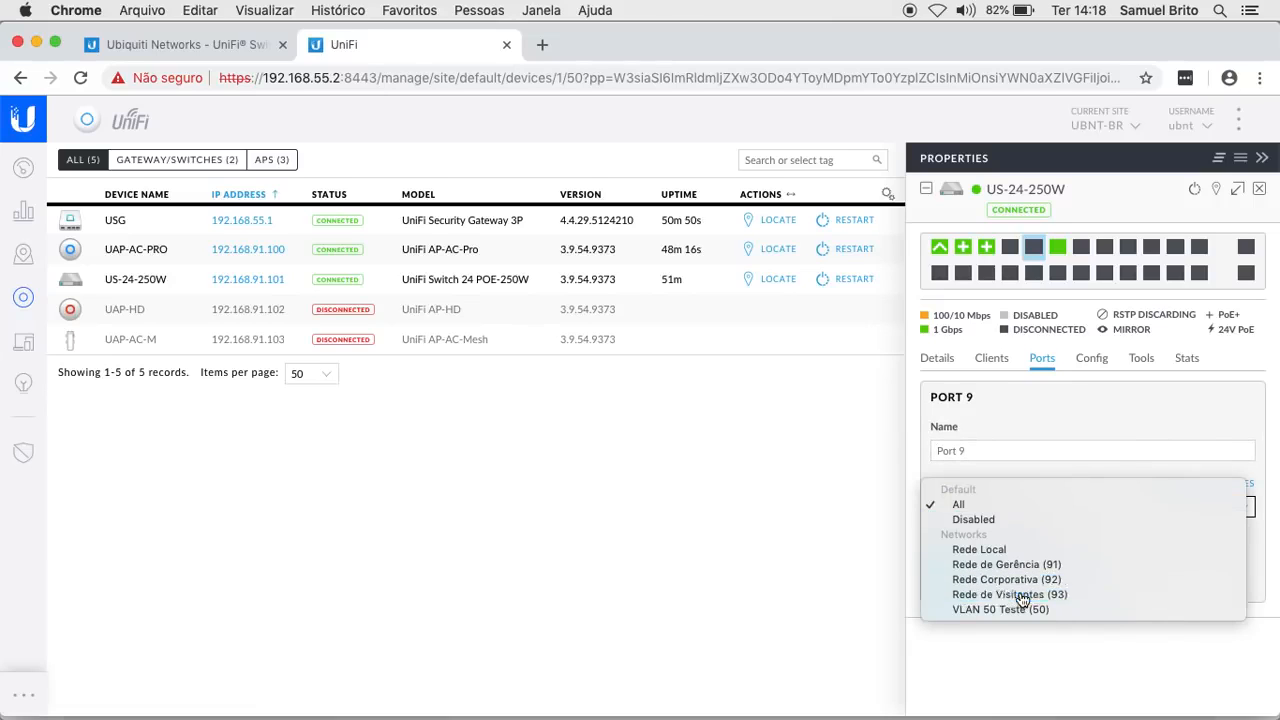
pyautogui.click(1010, 595)
pyautogui.click(955, 660)
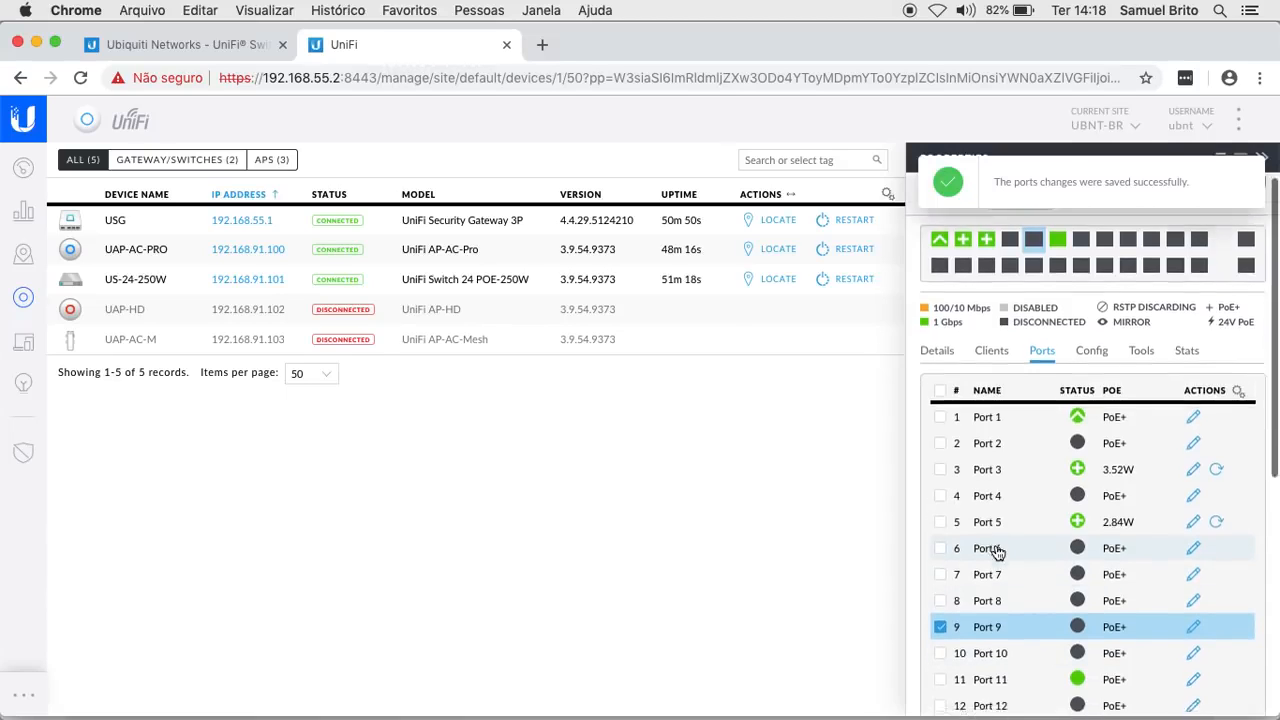
pyautogui.scroll(-5, 997, 553)
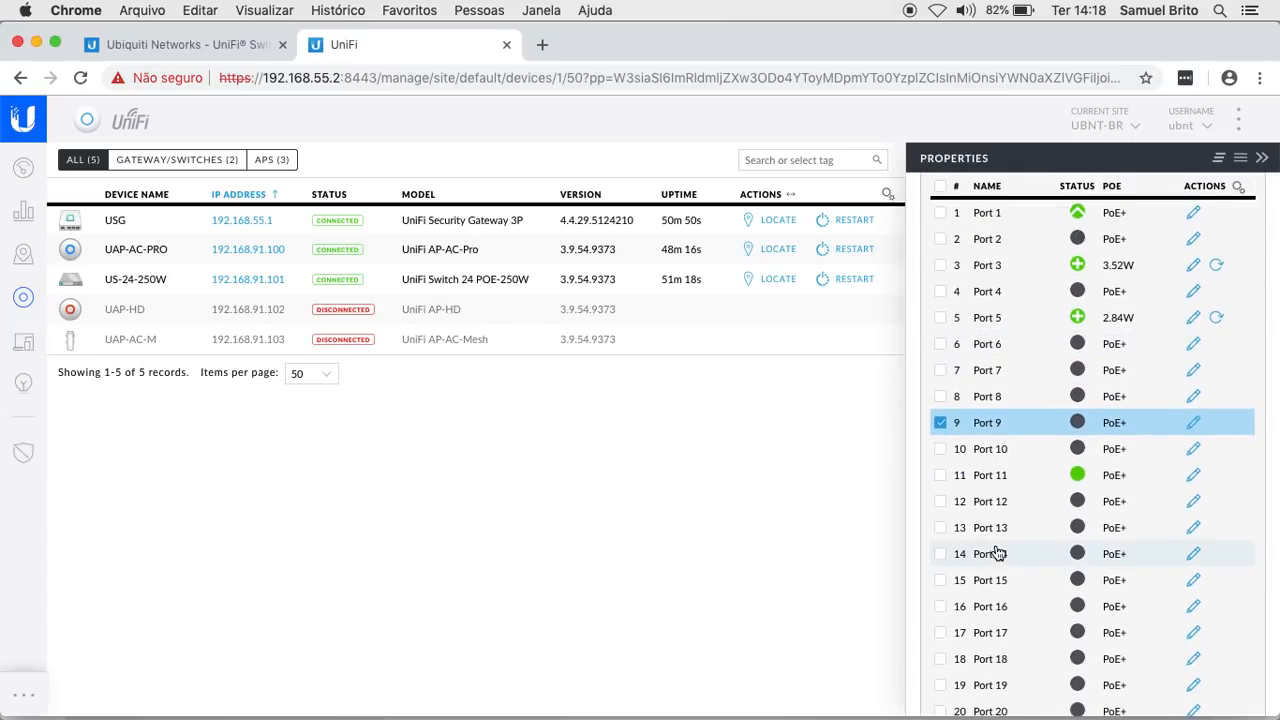
pyautogui.scroll(-5, 997, 553)
pyautogui.scroll(10, 997, 553)
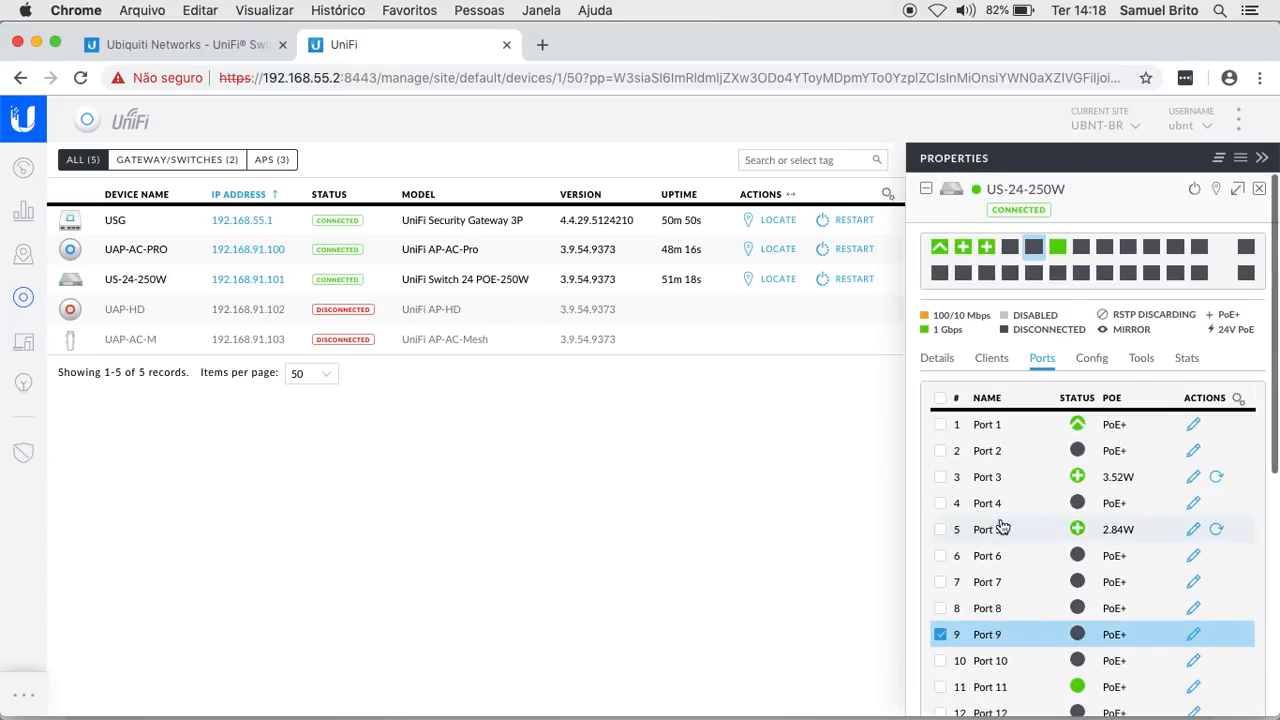
pyautogui.click(1012, 252)
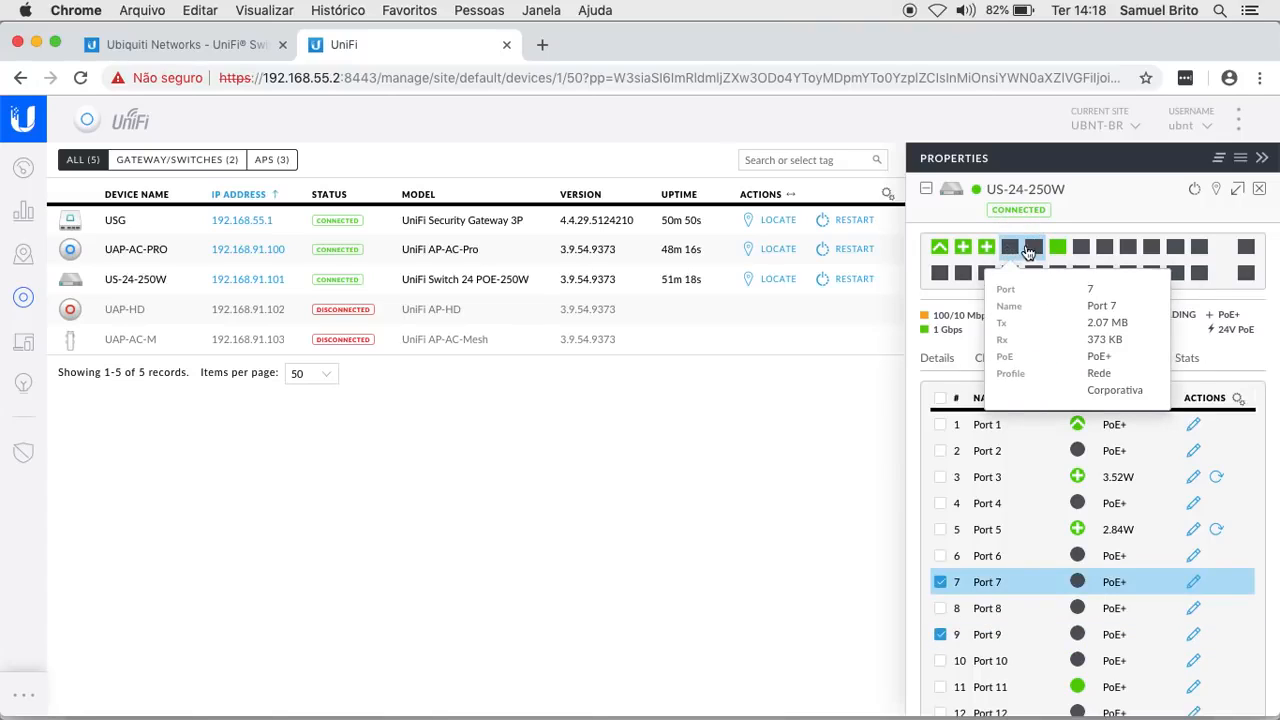
pyautogui.moveTo(1035, 250)
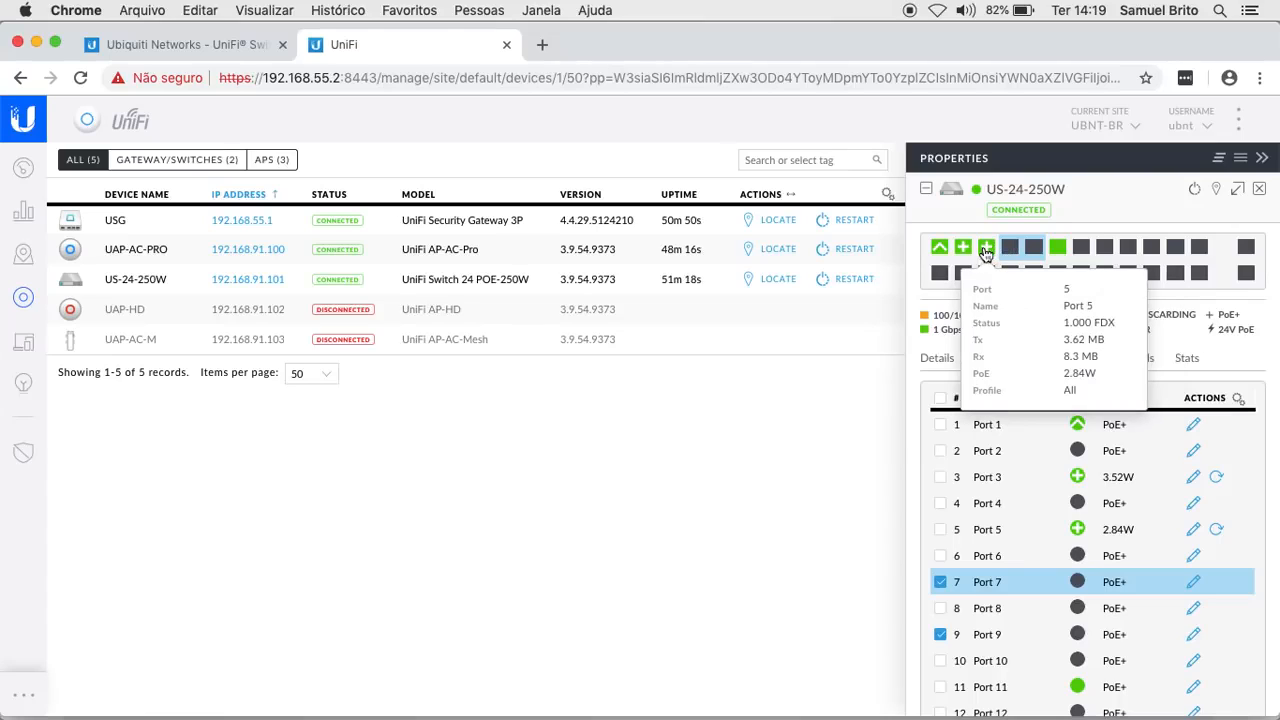
pyautogui.click(942, 589)
pyautogui.click(942, 634)
pyautogui.click(942, 531)
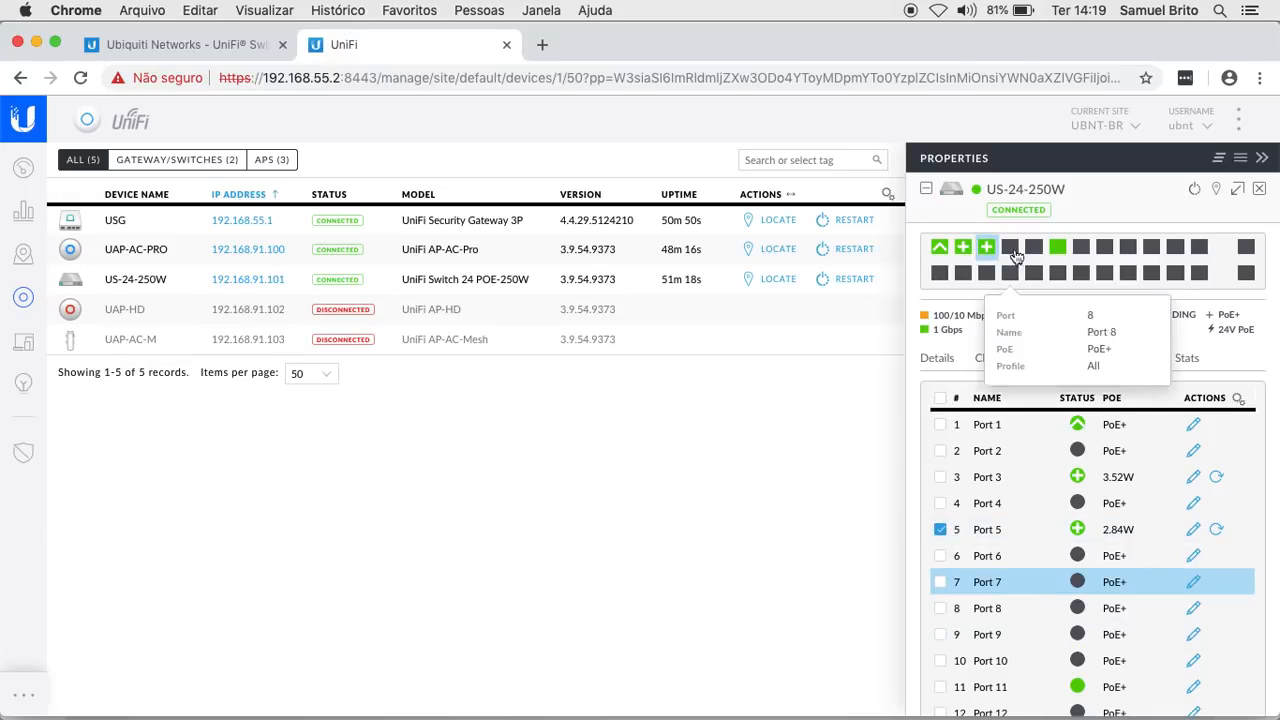
pyautogui.moveTo(988, 251)
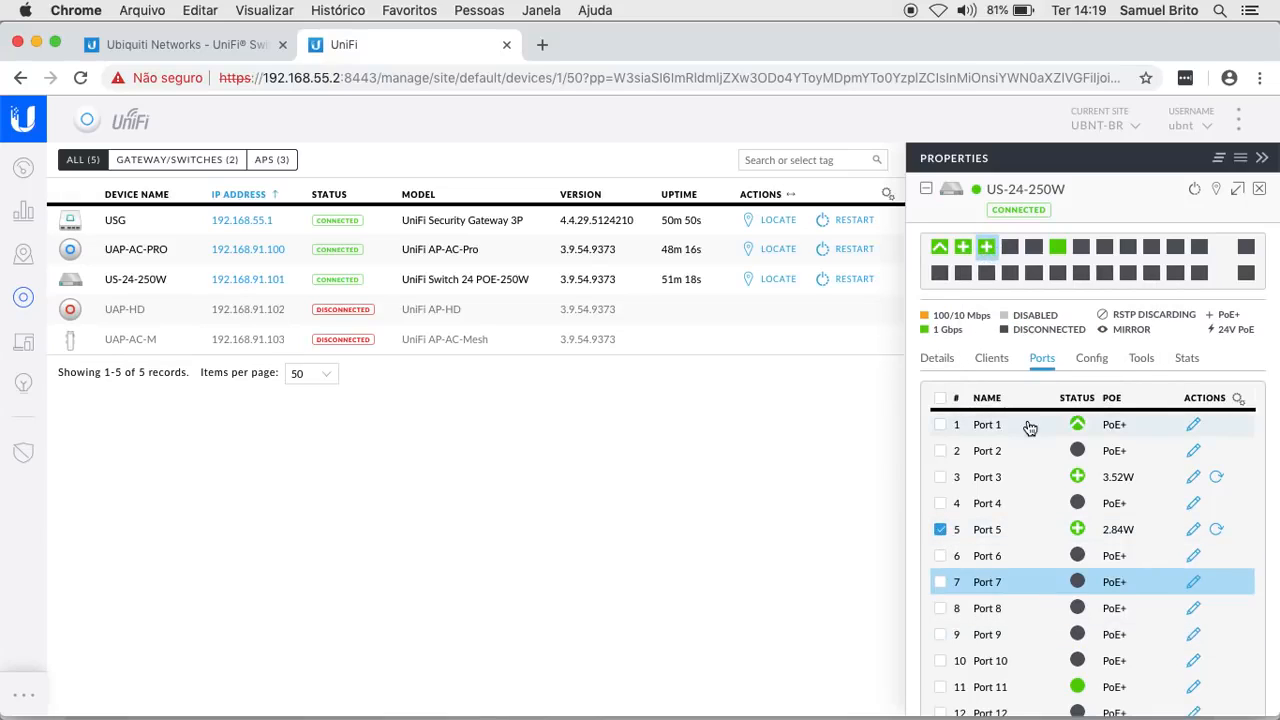
pyautogui.click(1193, 536)
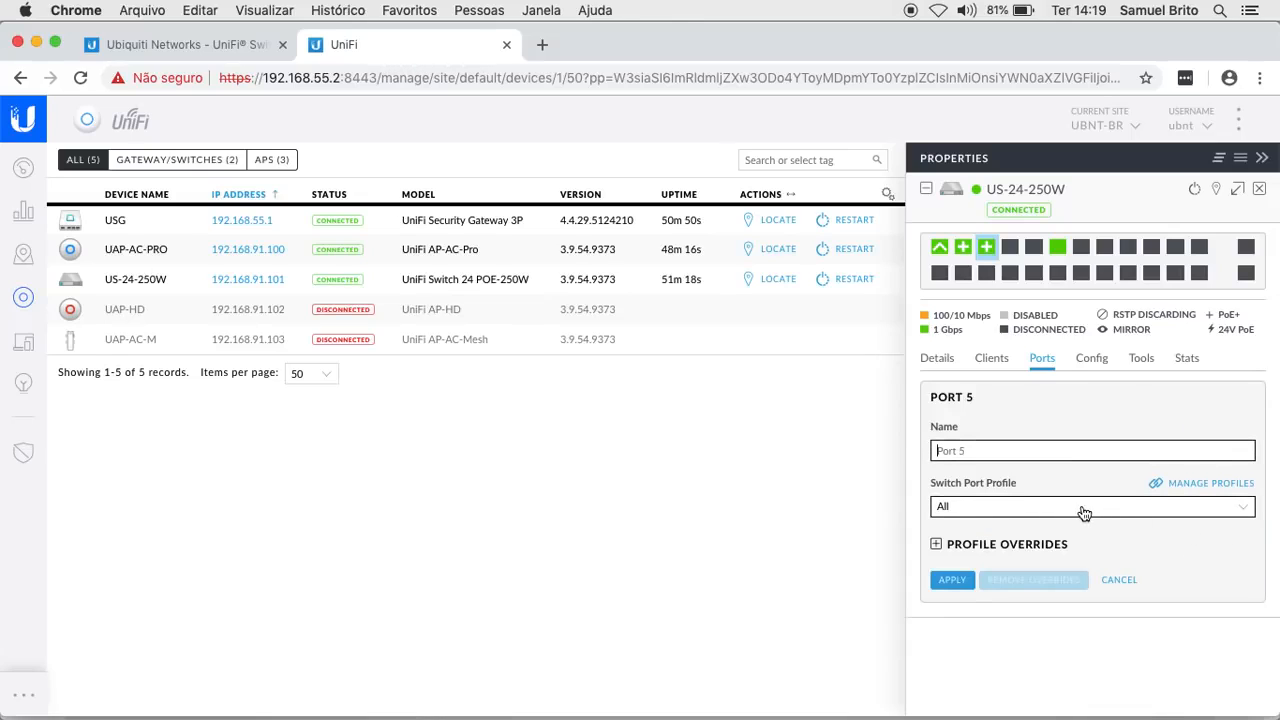
pyautogui.click(1084, 513)
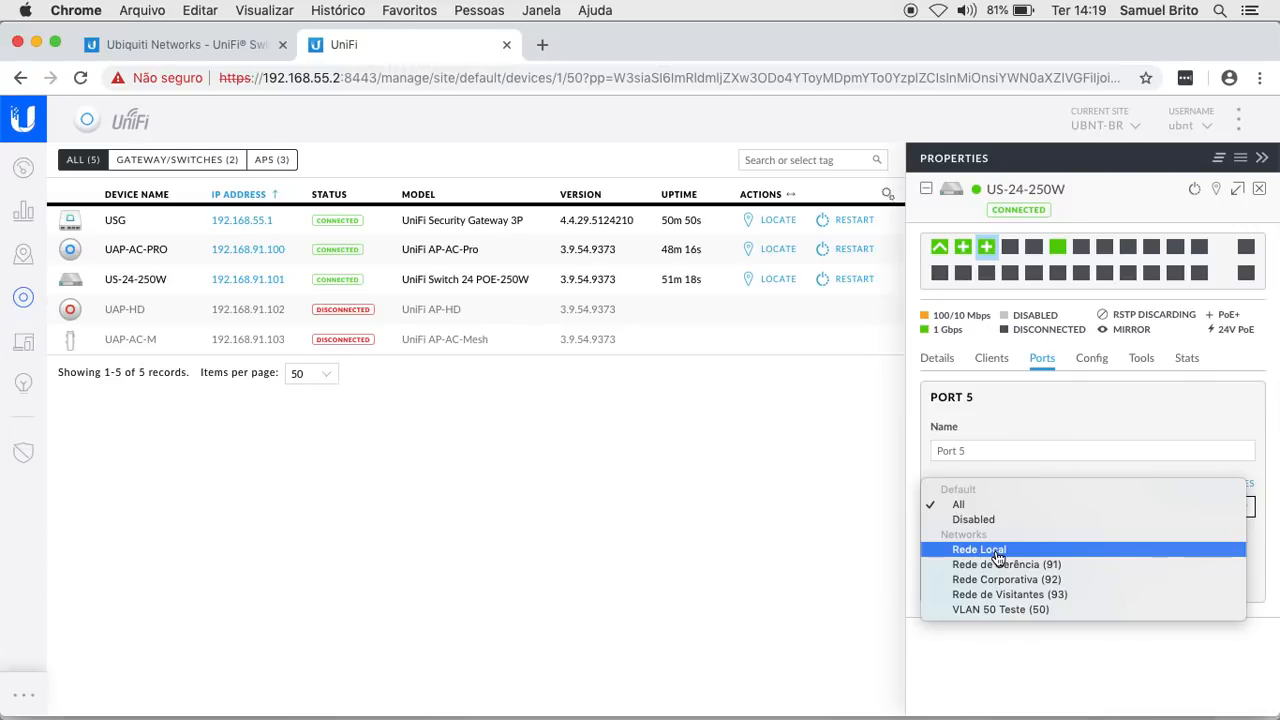
pyautogui.click(994, 664)
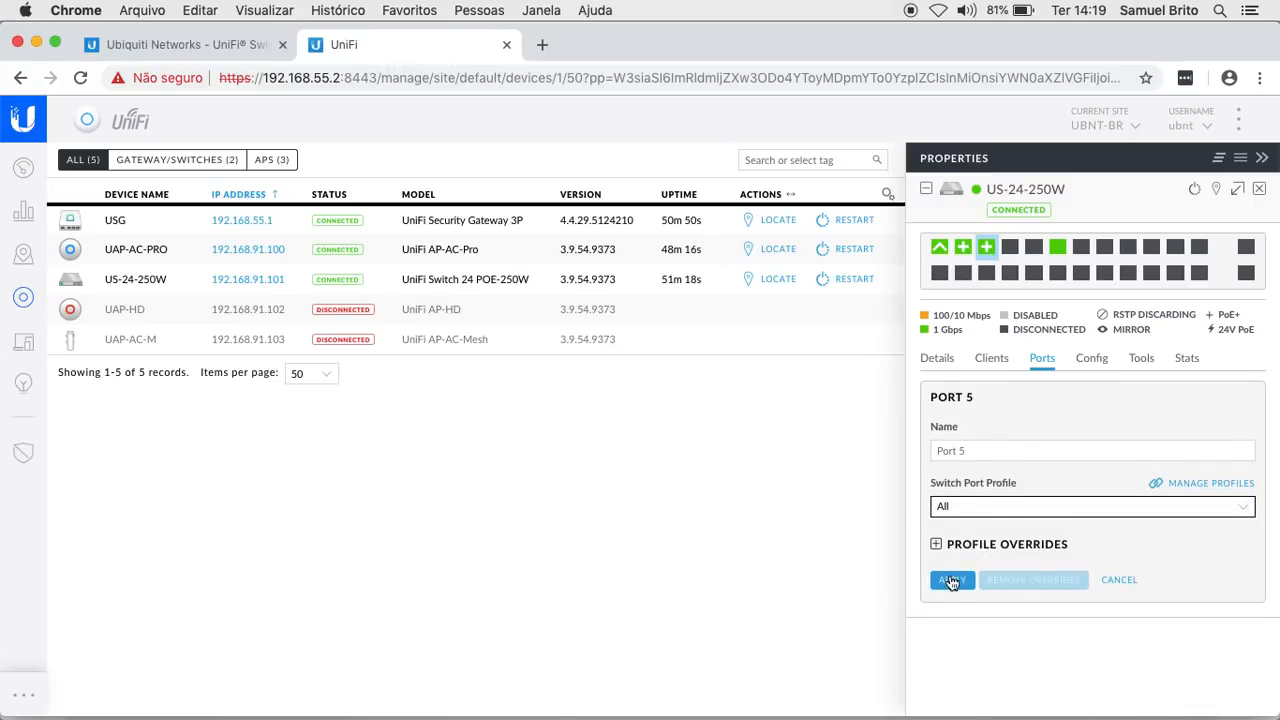
pyautogui.moveTo(1008, 254)
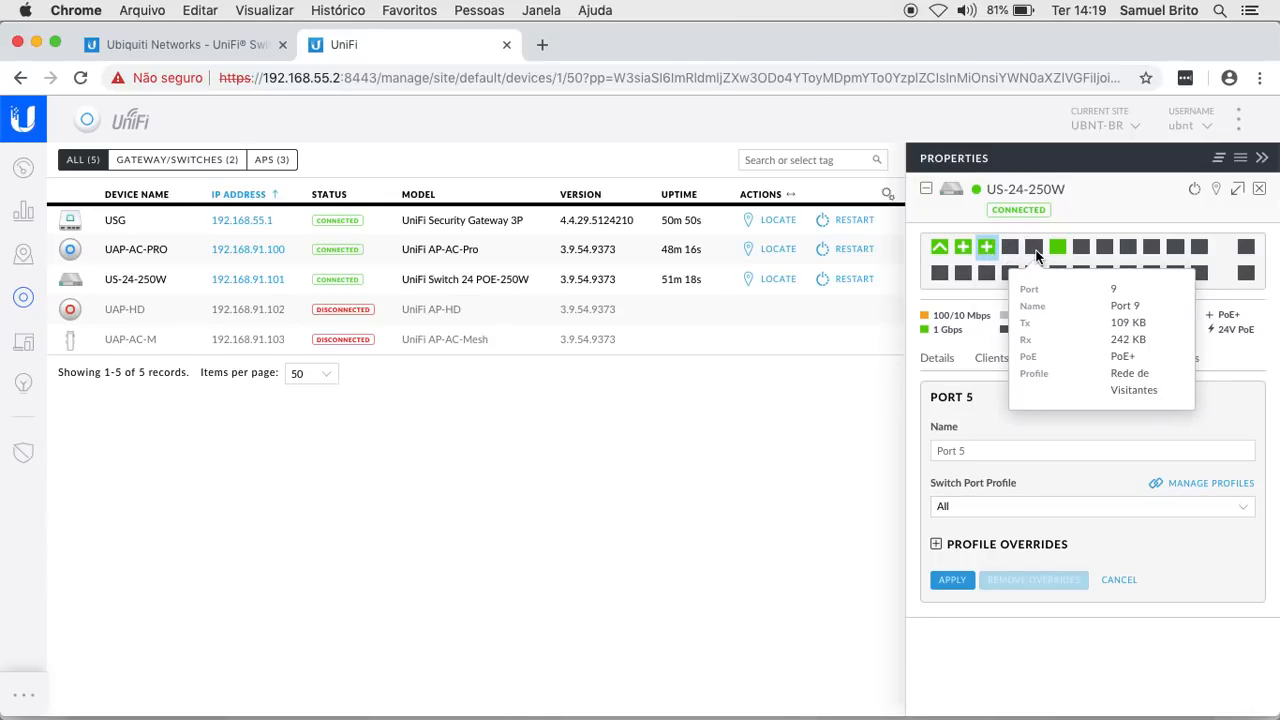
pyautogui.moveTo(640, 705)
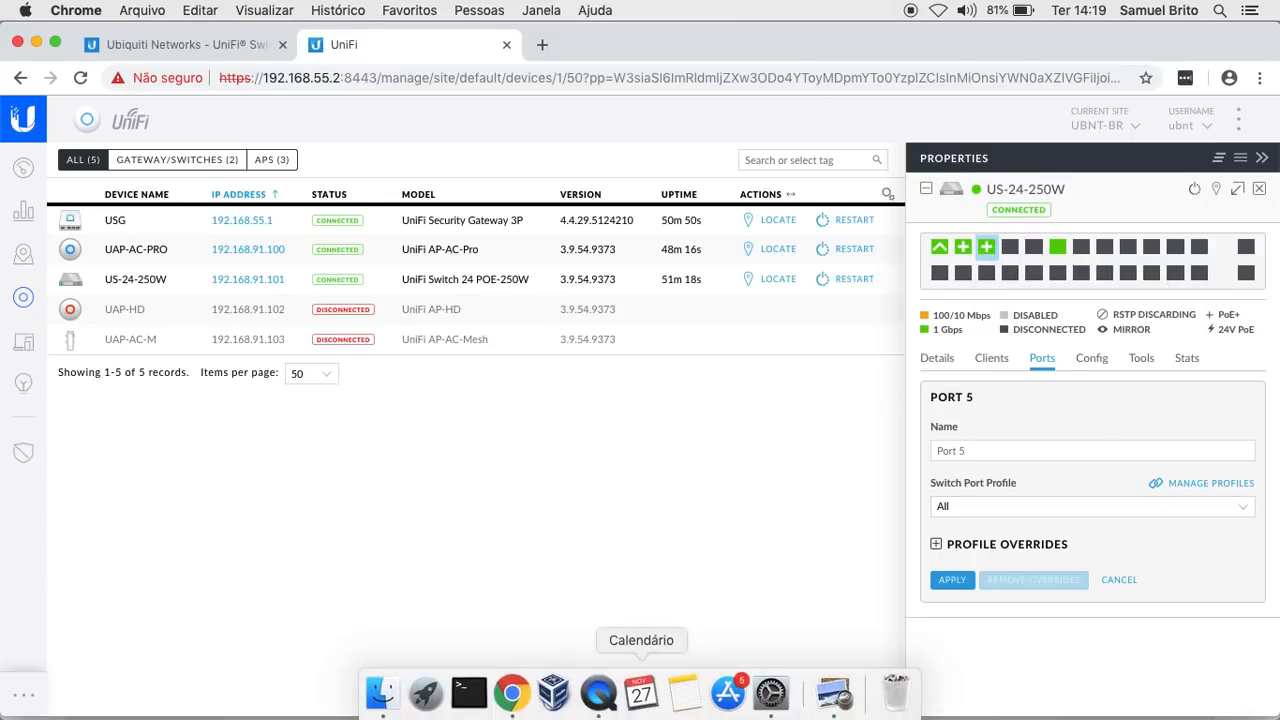
# - Check the Mac's address (192.168.92.100) in Network preferences, then load Google in a new Chrome tab
pyautogui.click(780, 700)
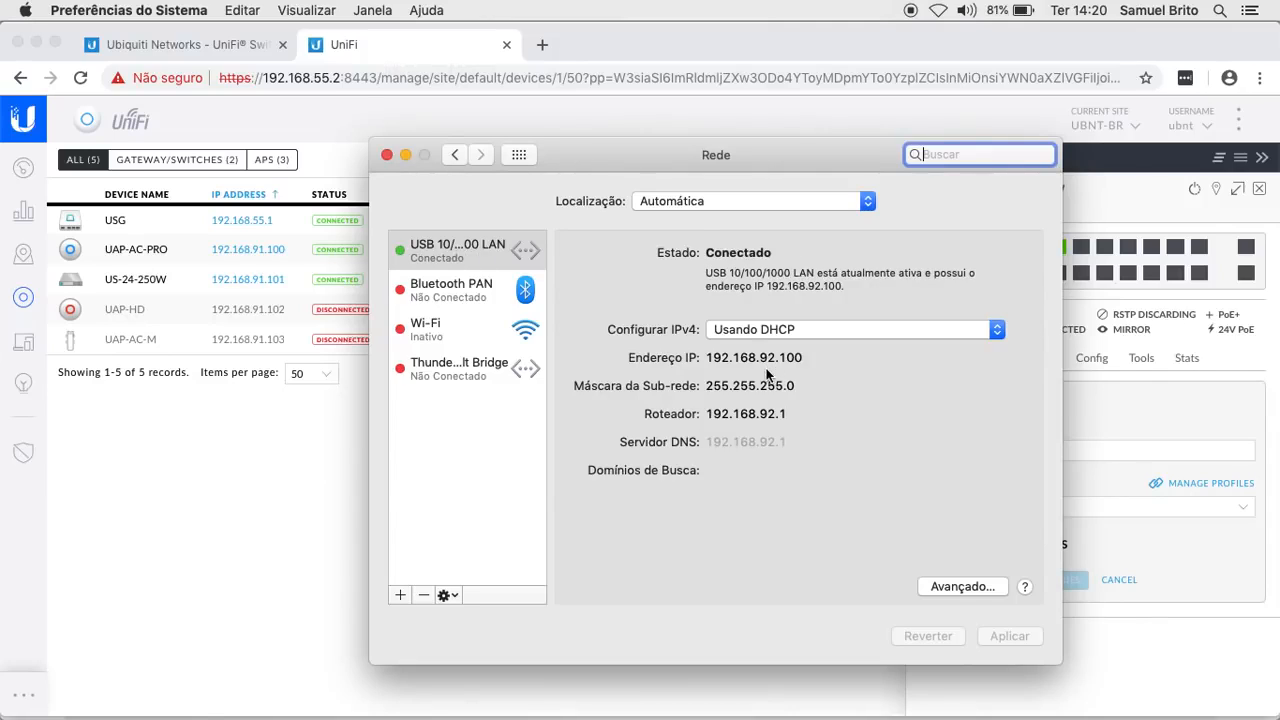
pyautogui.click(541, 45)
pyautogui.write('www.g')
pyautogui.press('Return')
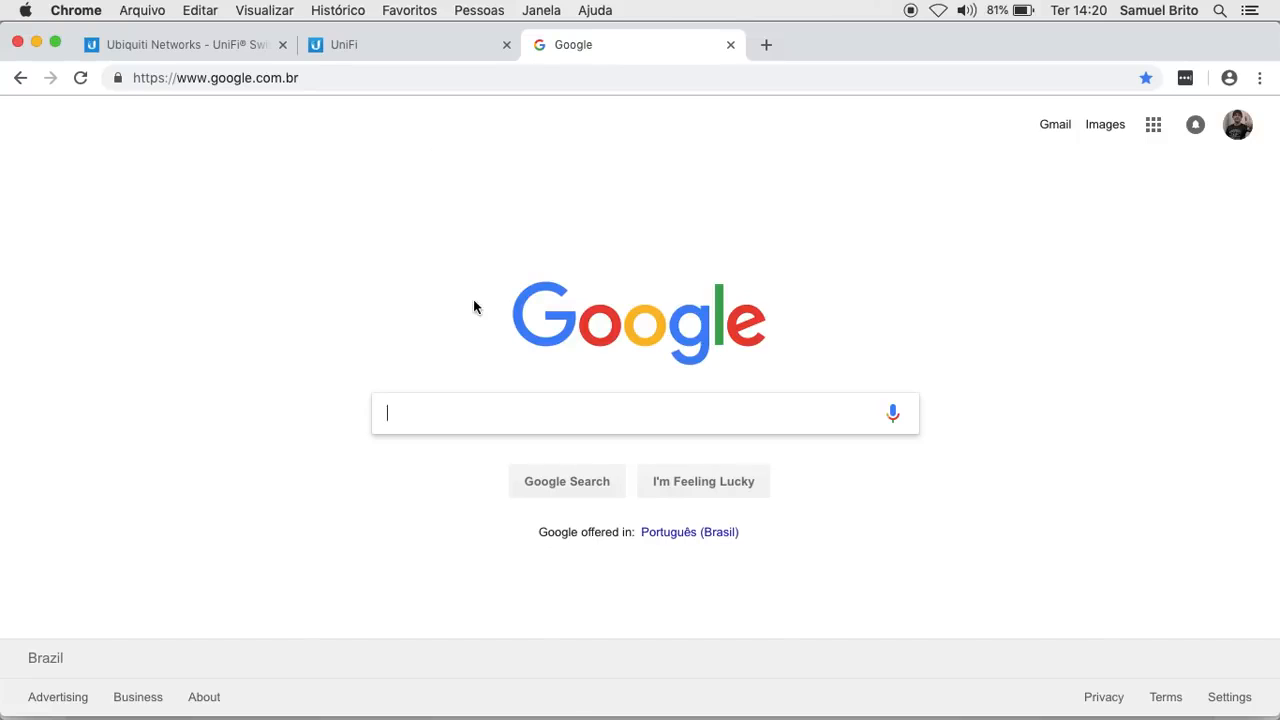
# - Reopen the Network pane from the Dock to see the new DHCP address 192.168.55.101
pyautogui.moveTo(640, 715)
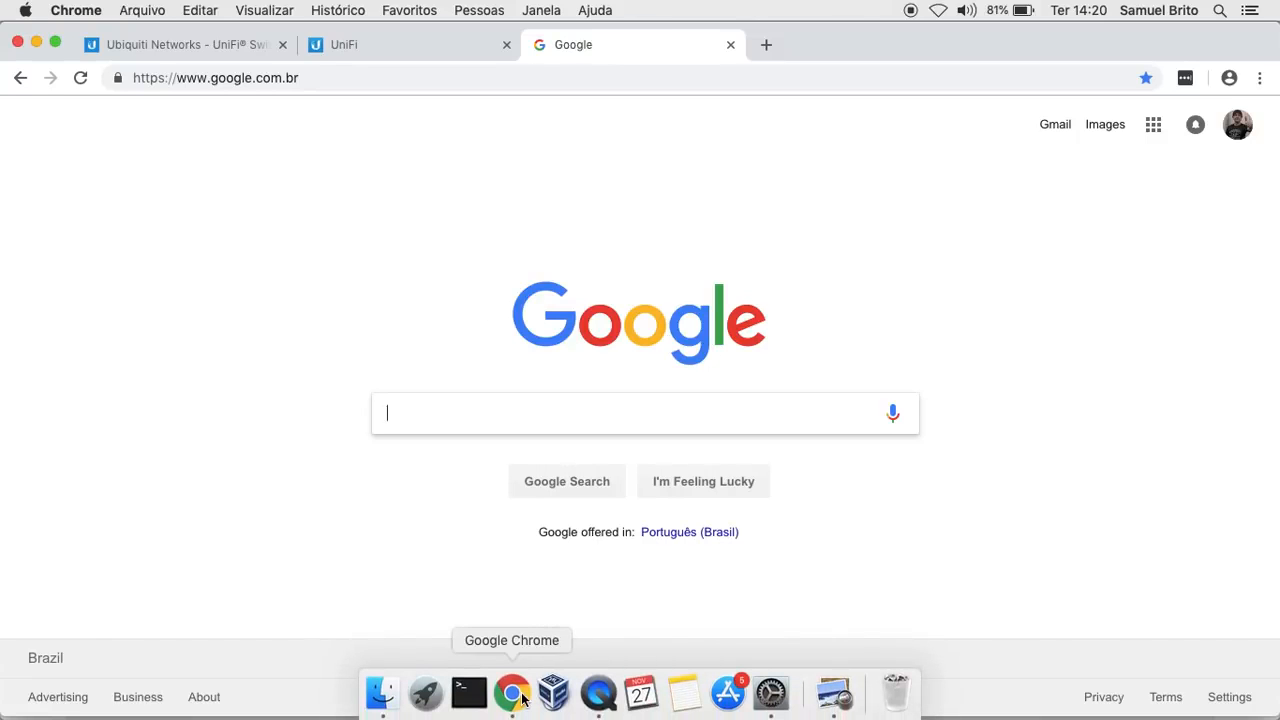
pyautogui.click(770, 693)
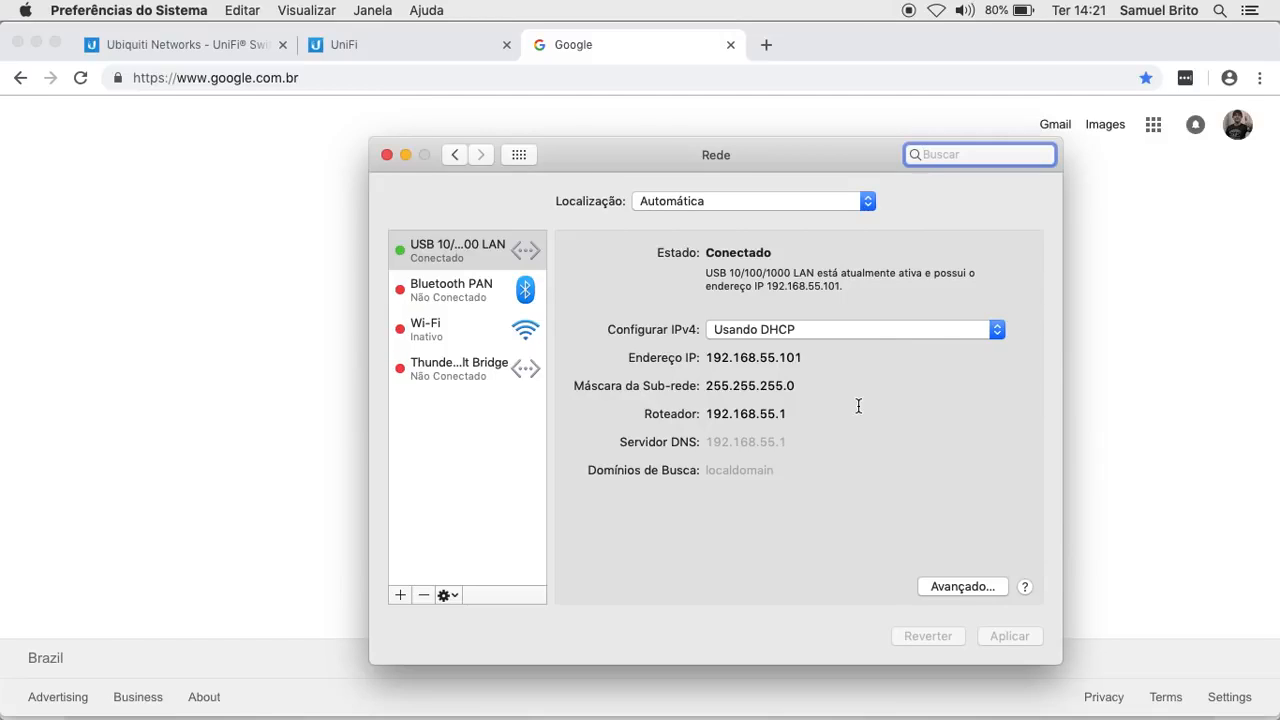
# - Switch back to the UniFi tab and close Port 5's profile list, keeping All
pyautogui.click(374, 41)
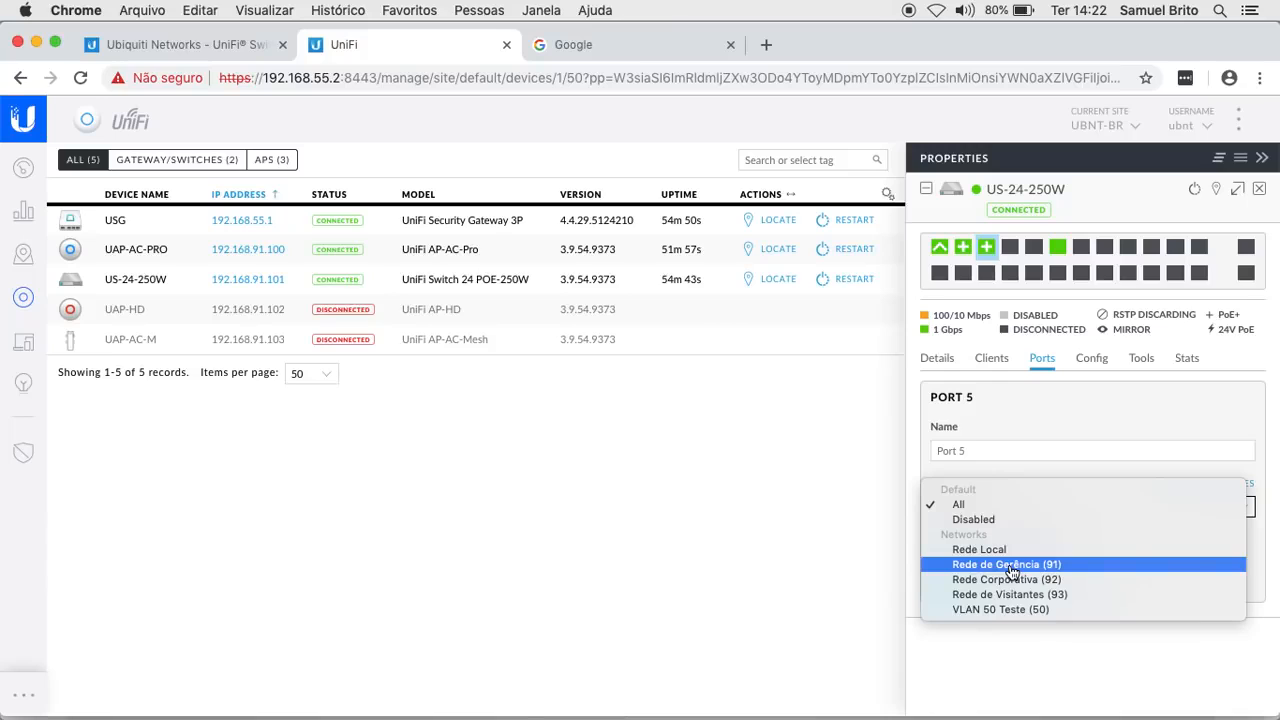
pyautogui.click(1030, 640)
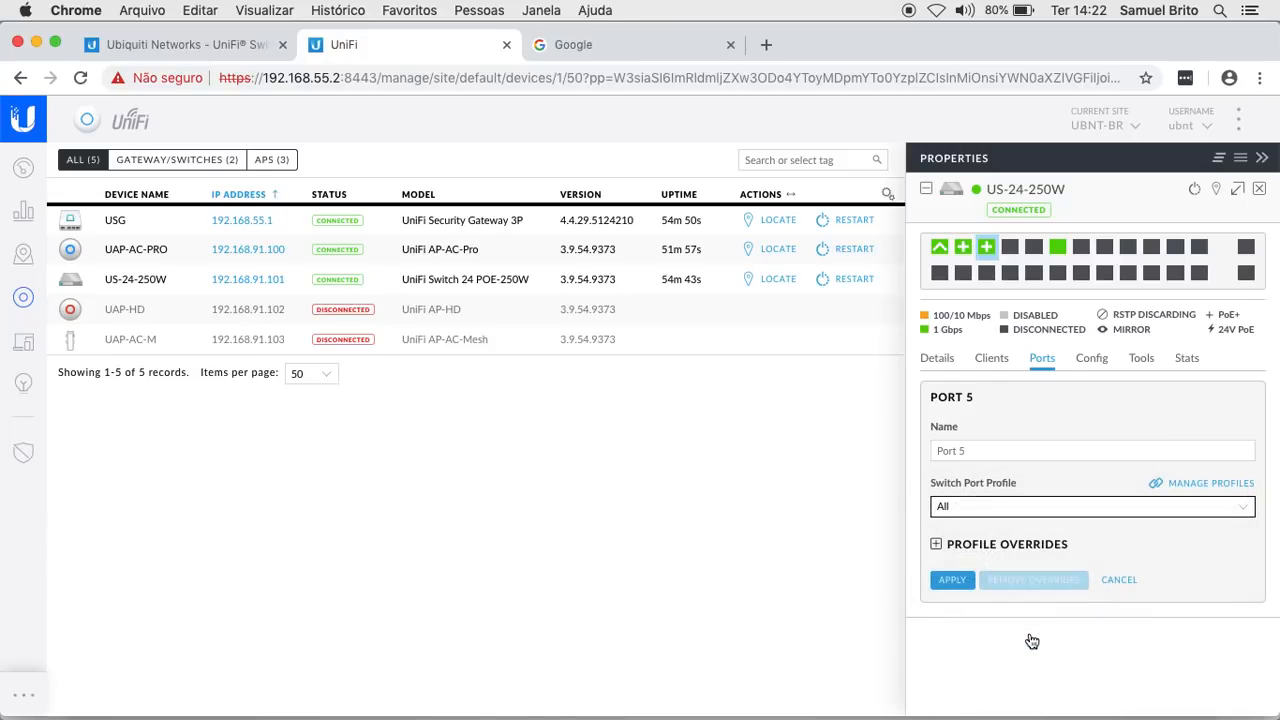
# - Reopen Port 5's profile list and close it again without changing from All
pyautogui.click(994, 508)
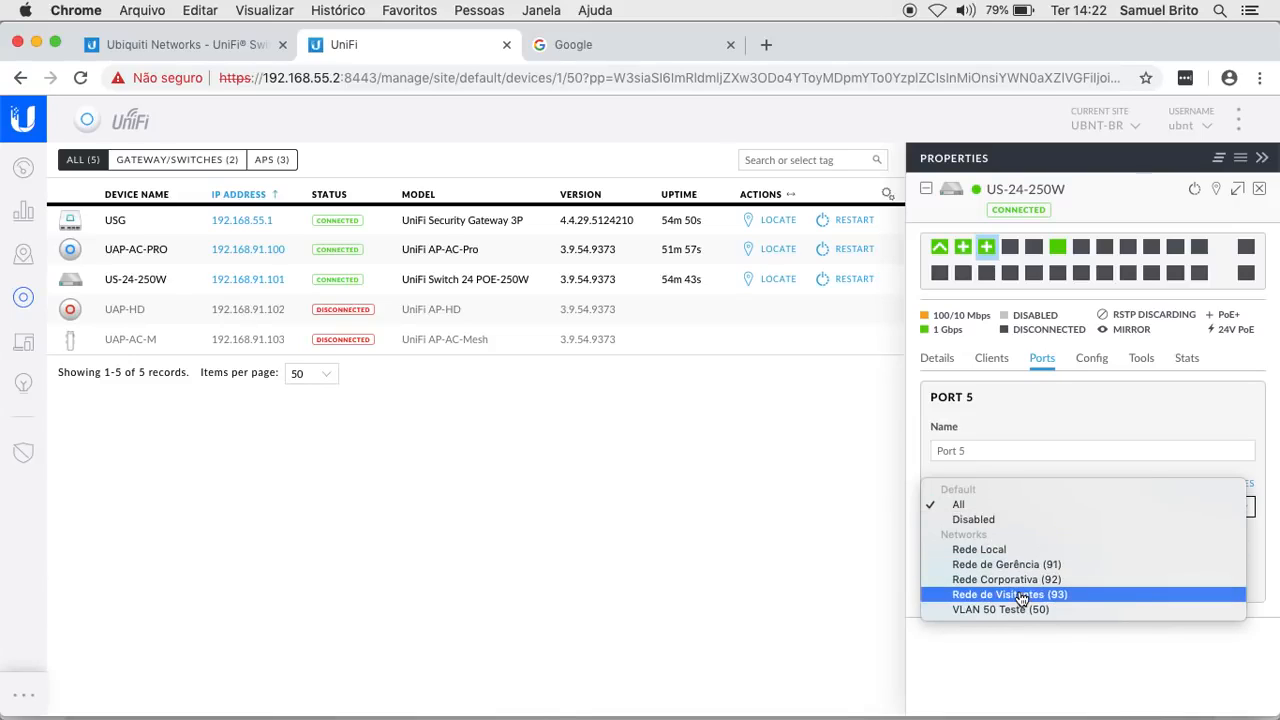
pyautogui.click(1057, 651)
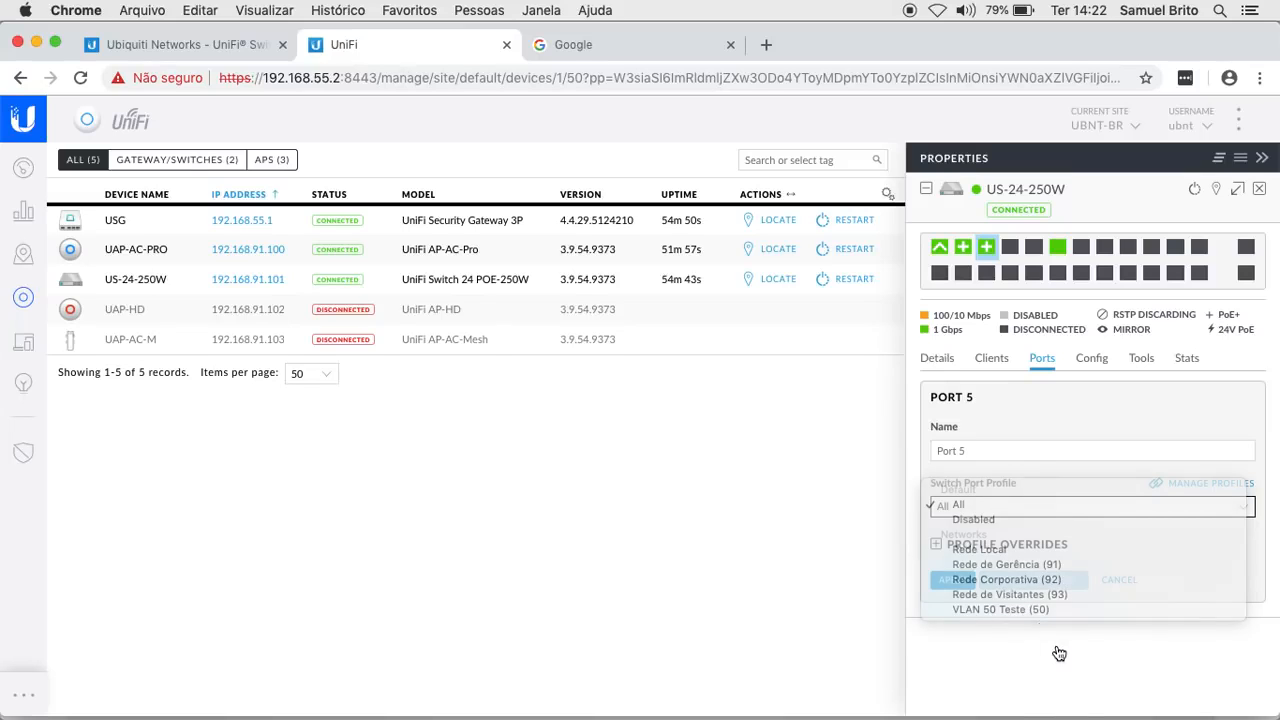
# - Close the switch panel and open a new port profile form under Settings > Profiles > Switch Ports
pyautogui.click(1261, 191)
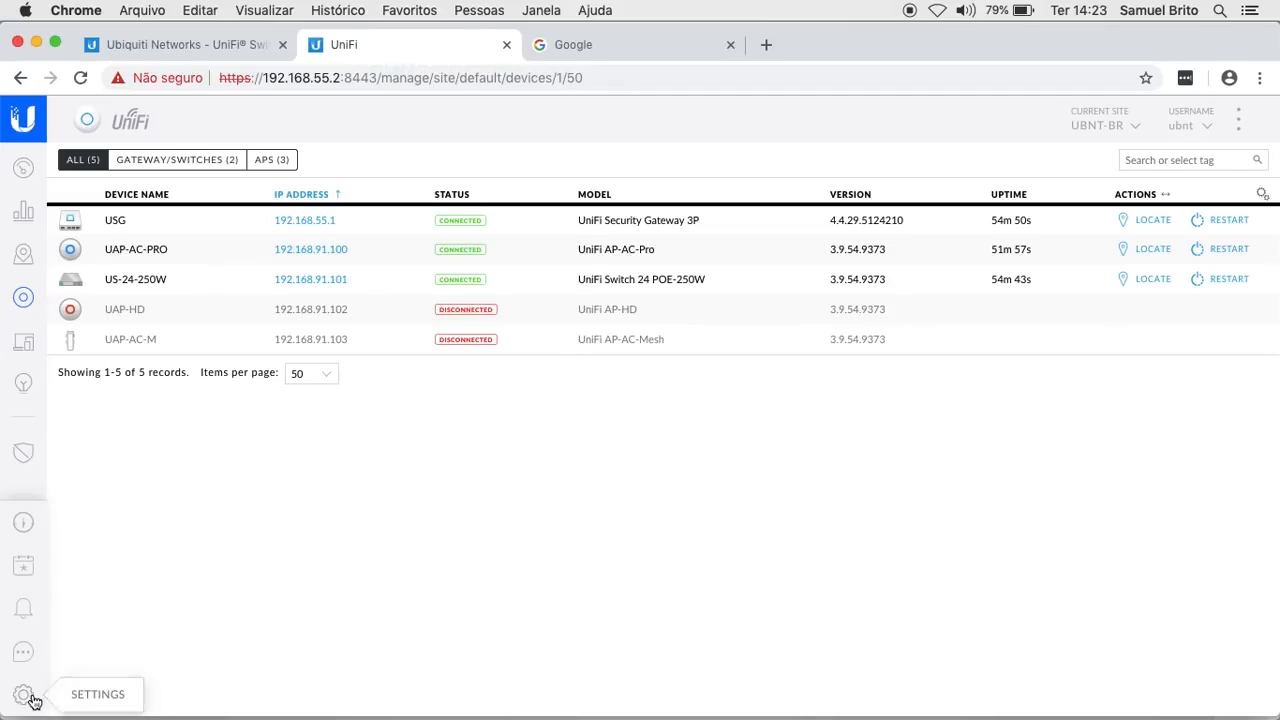
pyautogui.click(23, 694)
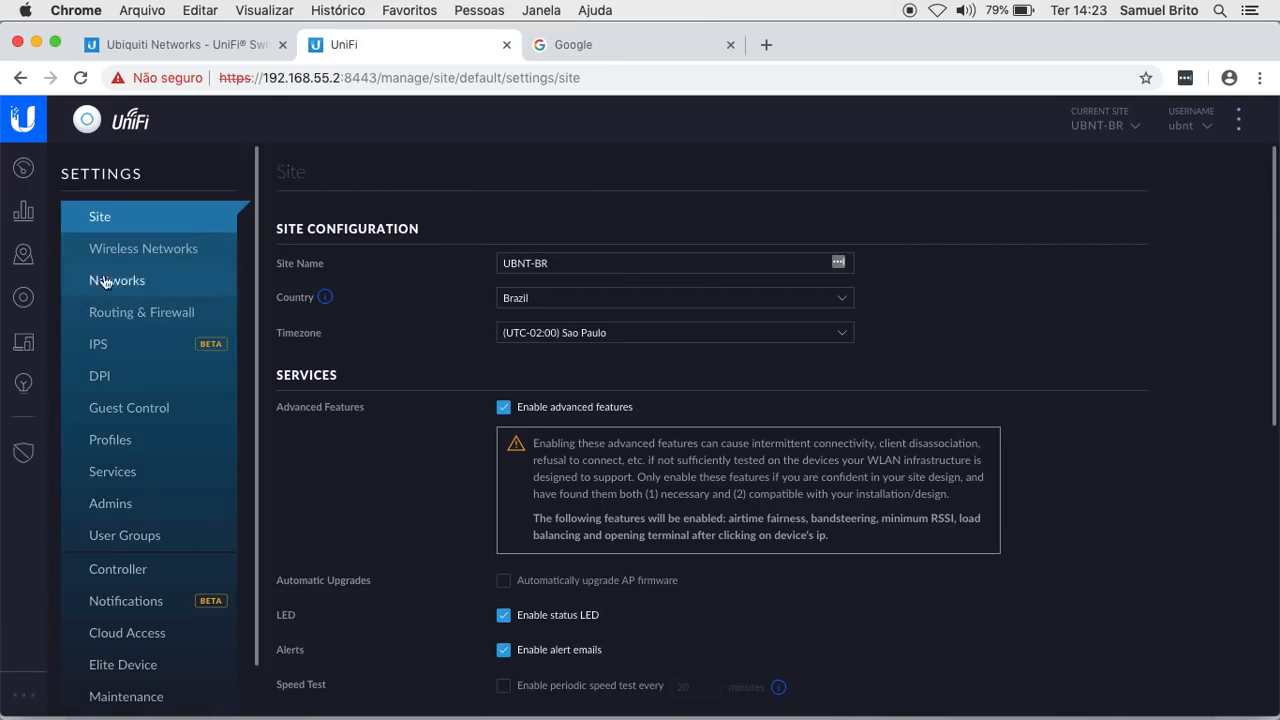
pyautogui.click(121, 441)
pyautogui.click(736, 173)
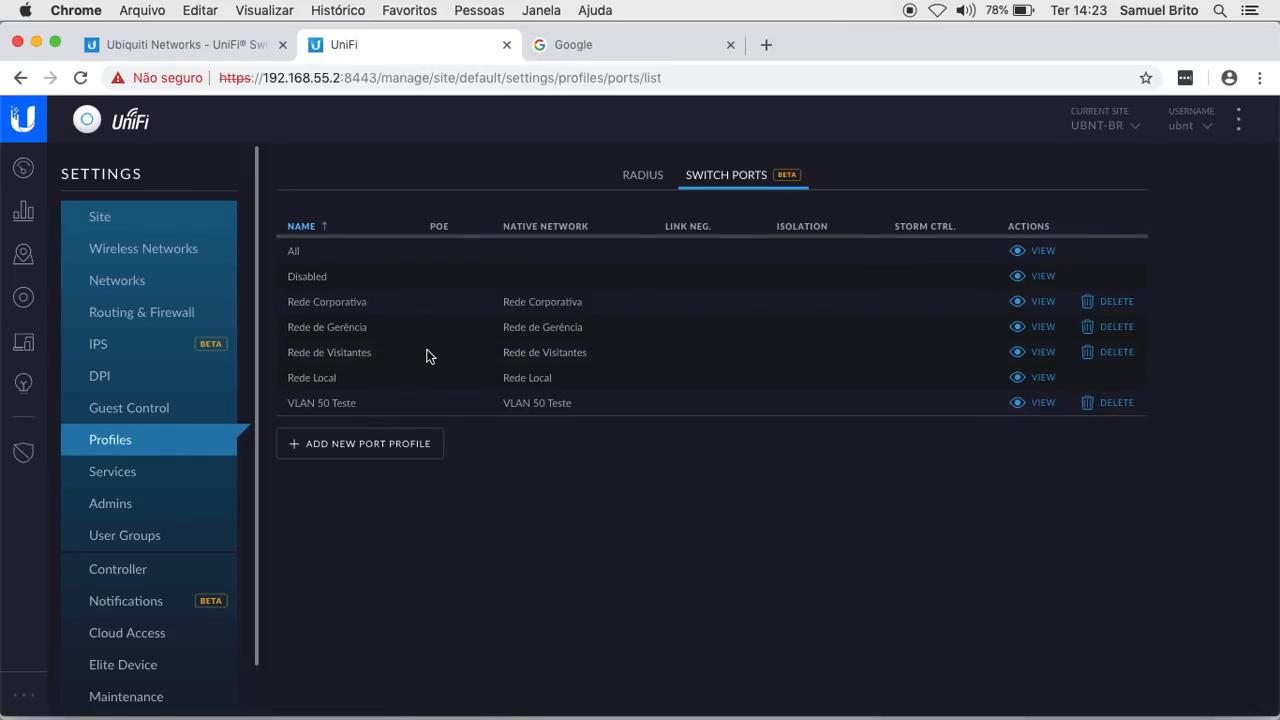
pyautogui.click(356, 445)
pyautogui.click(538, 262)
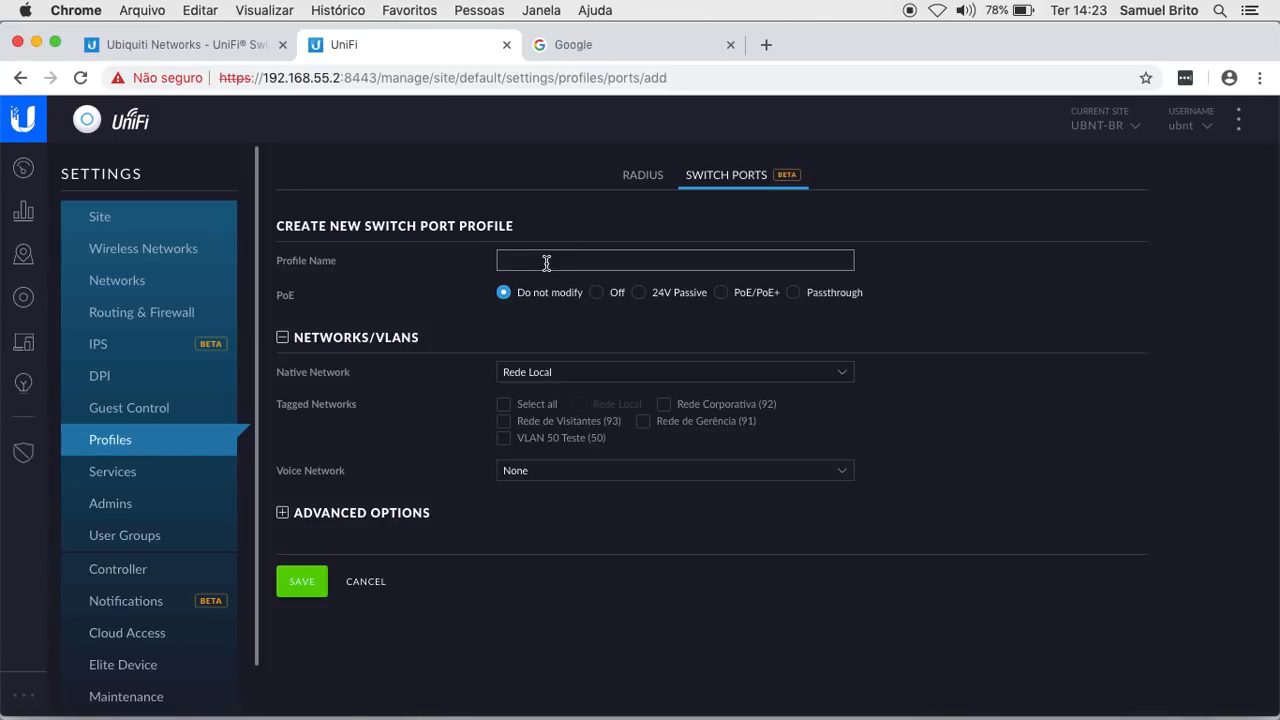
# - Name the new switch port profile 91-50, correcting the mistyped 92-50
pyautogui.write('92-50')
pyautogui.click(512, 258)
pyautogui.press('BackSpace')
pyautogui.write('1-50')
# - Set native network Rede de Gerência (91), tag only VLAN 50 Teste (50), and save the profile
pyautogui.click(656, 374)
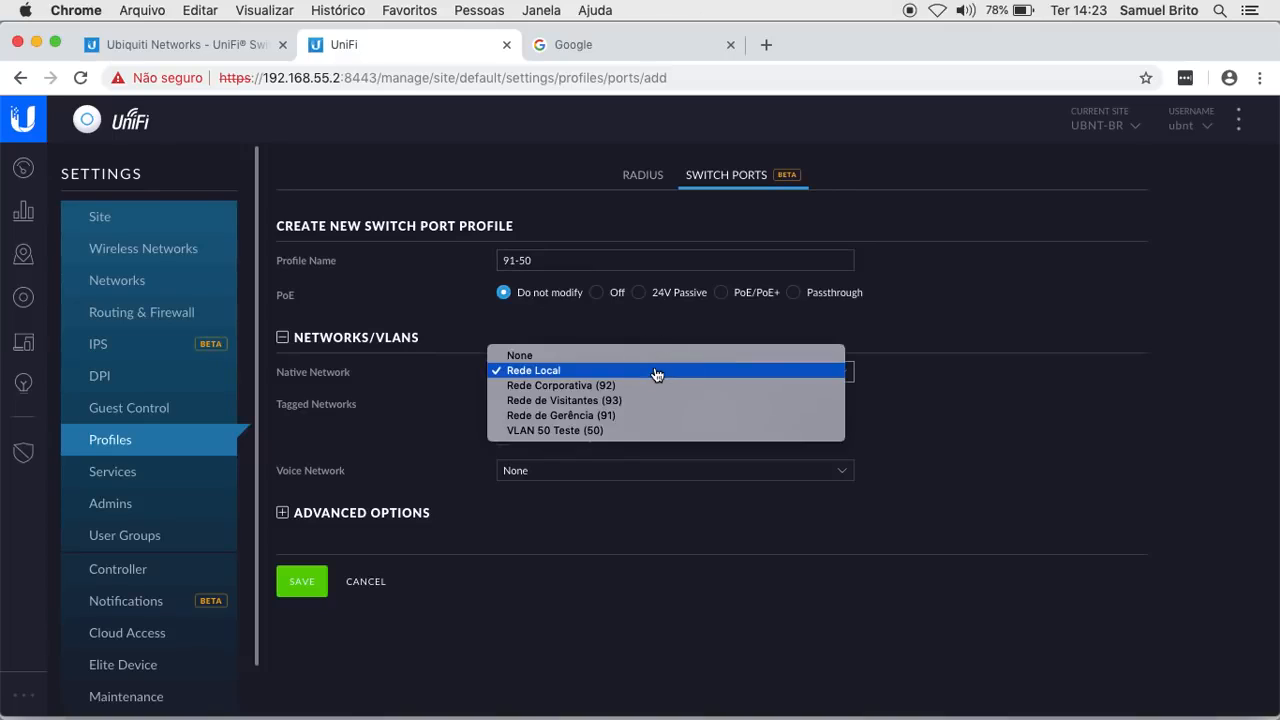
pyautogui.click(585, 416)
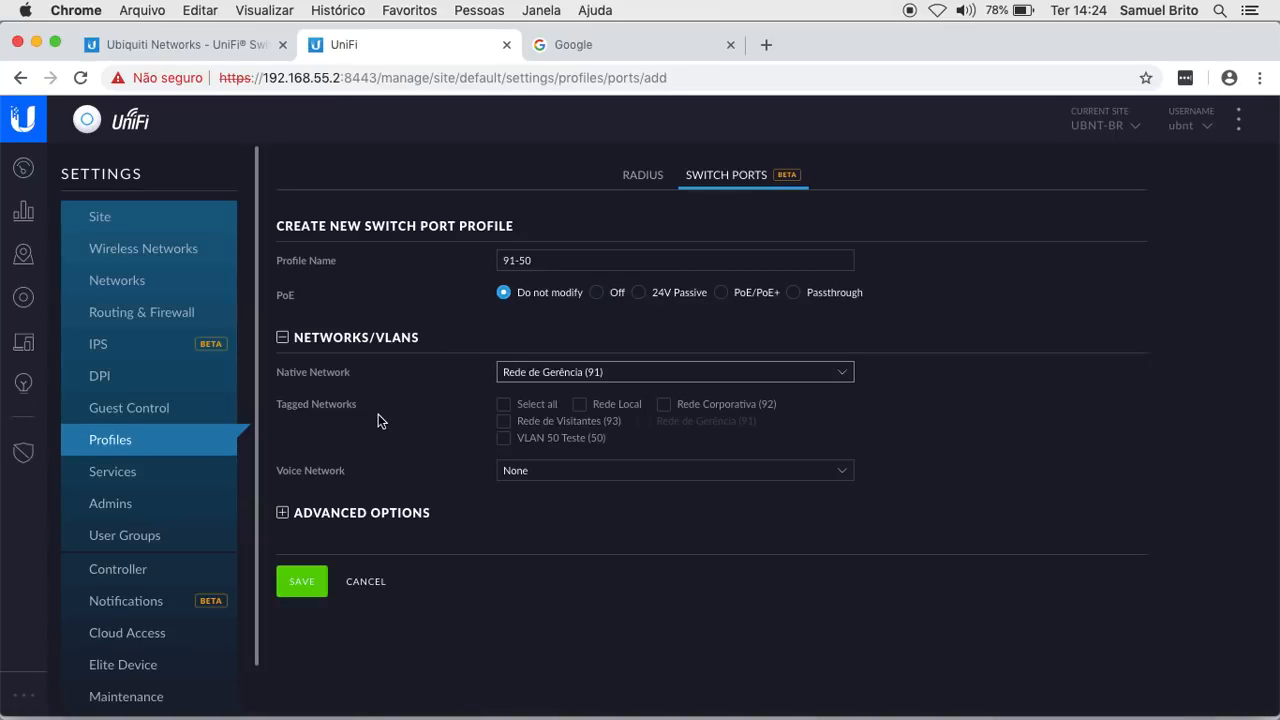
pyautogui.click(505, 440)
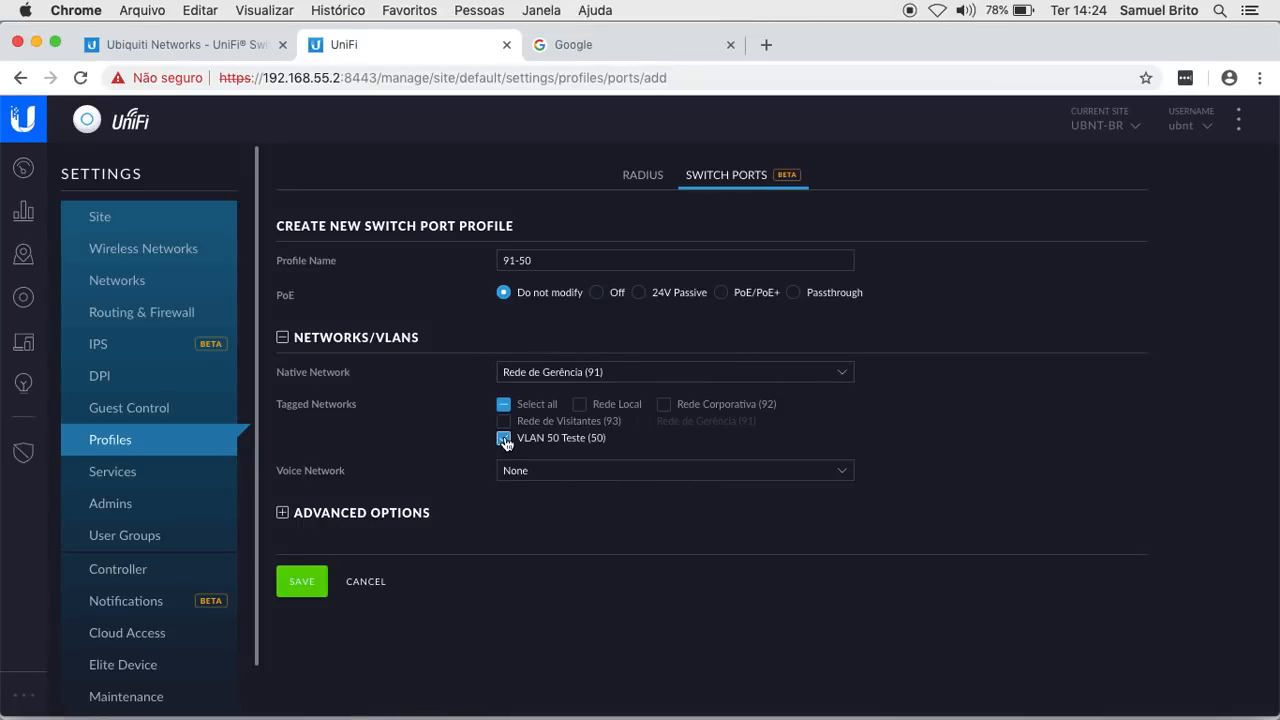
pyautogui.click(665, 405)
pyautogui.click(665, 405)
pyautogui.click(305, 587)
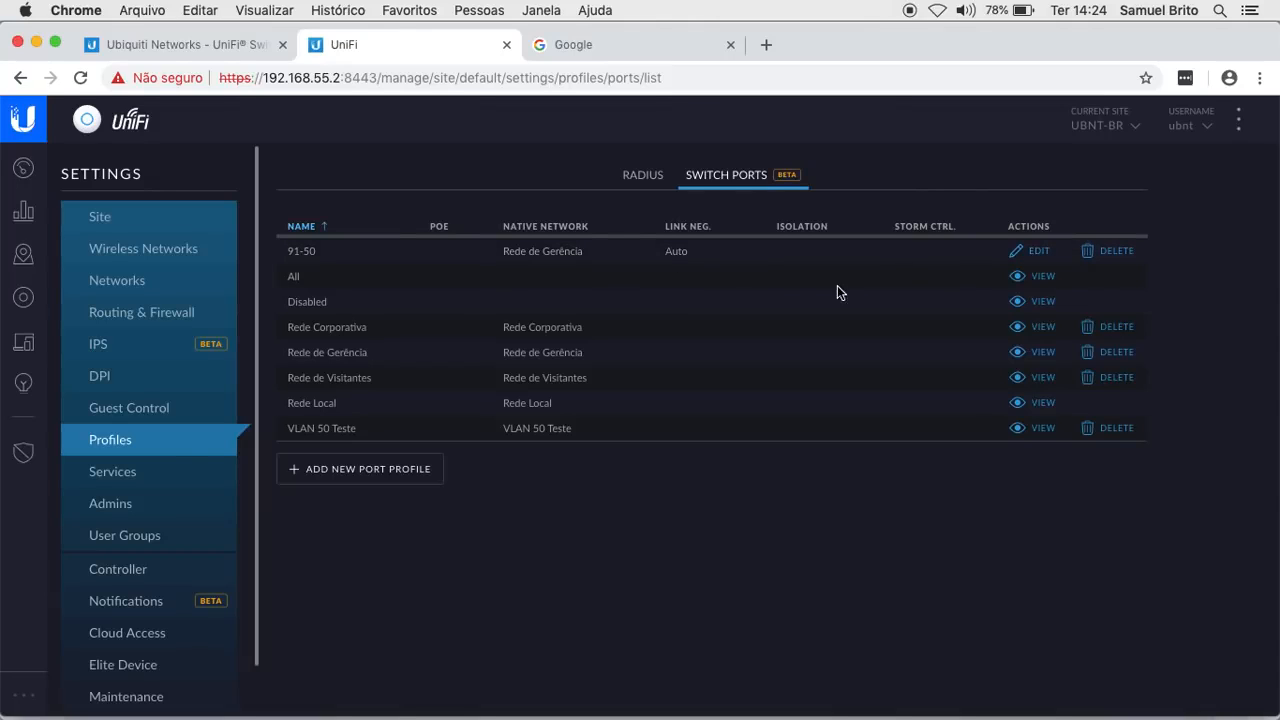
pyautogui.click(23, 297)
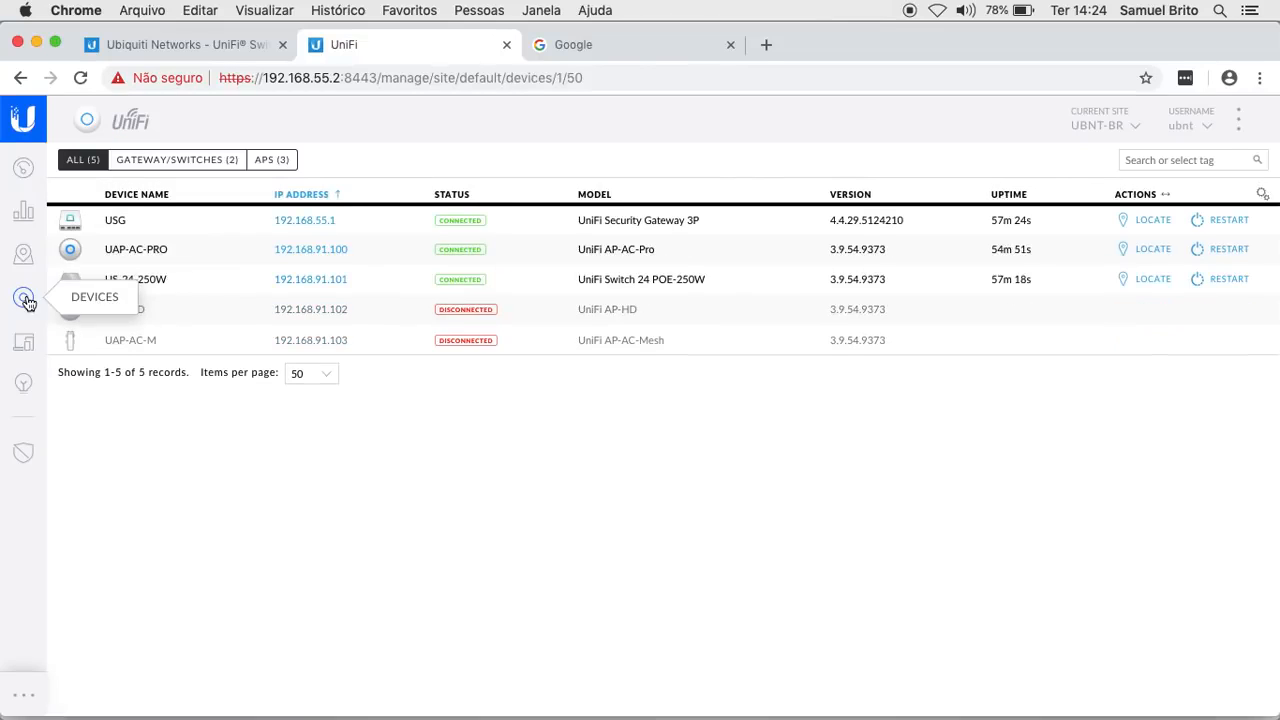
pyautogui.click(149, 280)
pyautogui.click(1082, 248)
pyautogui.scroll(-1, 1090, 495)
pyautogui.click(1190, 696)
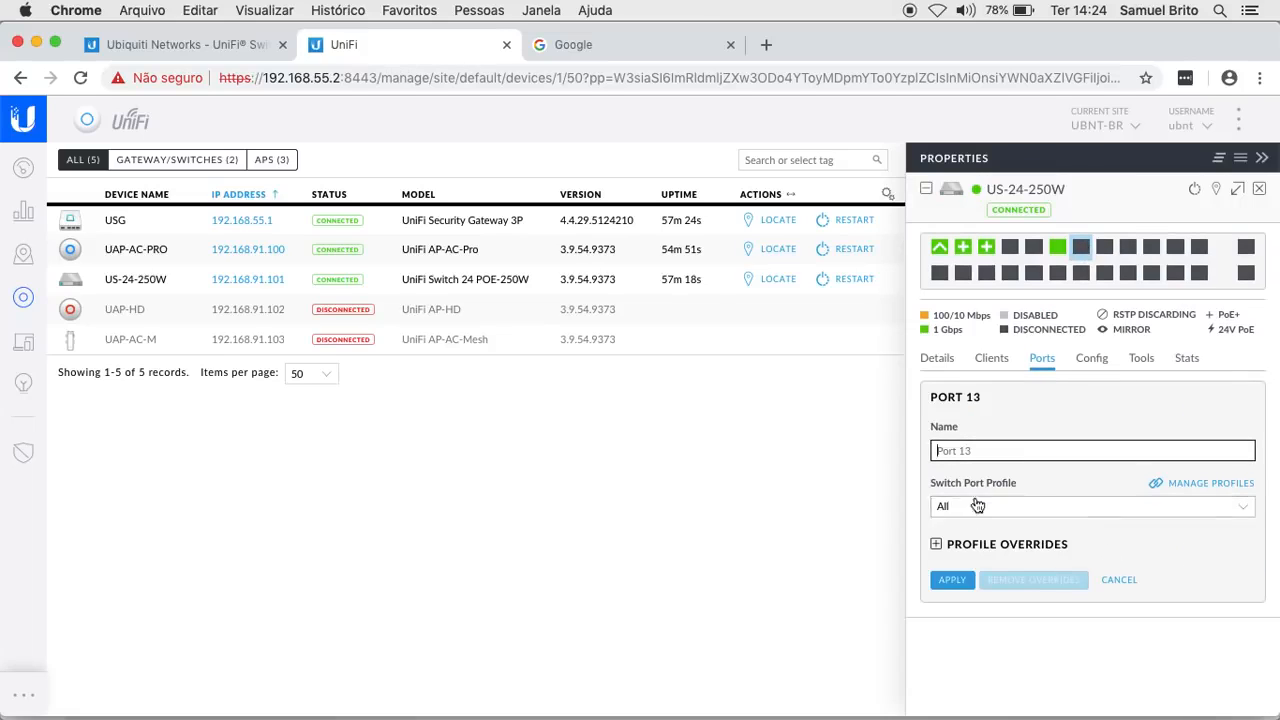
pyautogui.click(1059, 507)
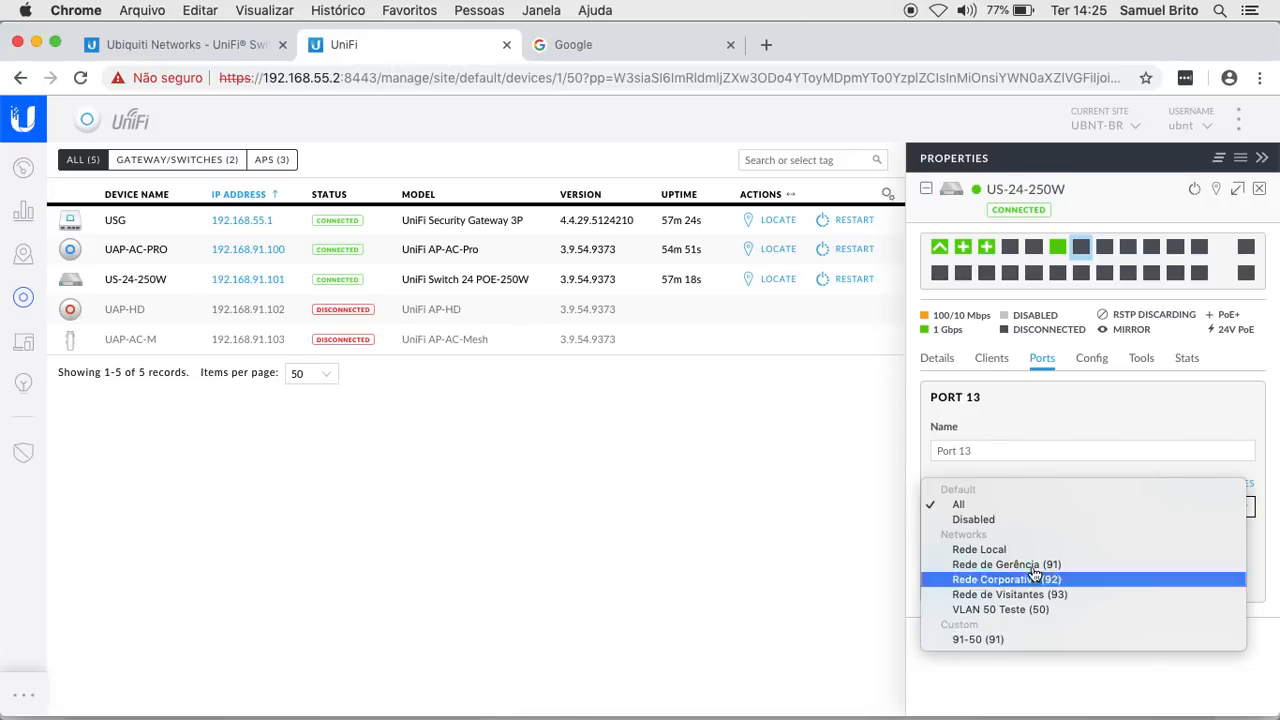
pyautogui.click(1262, 190)
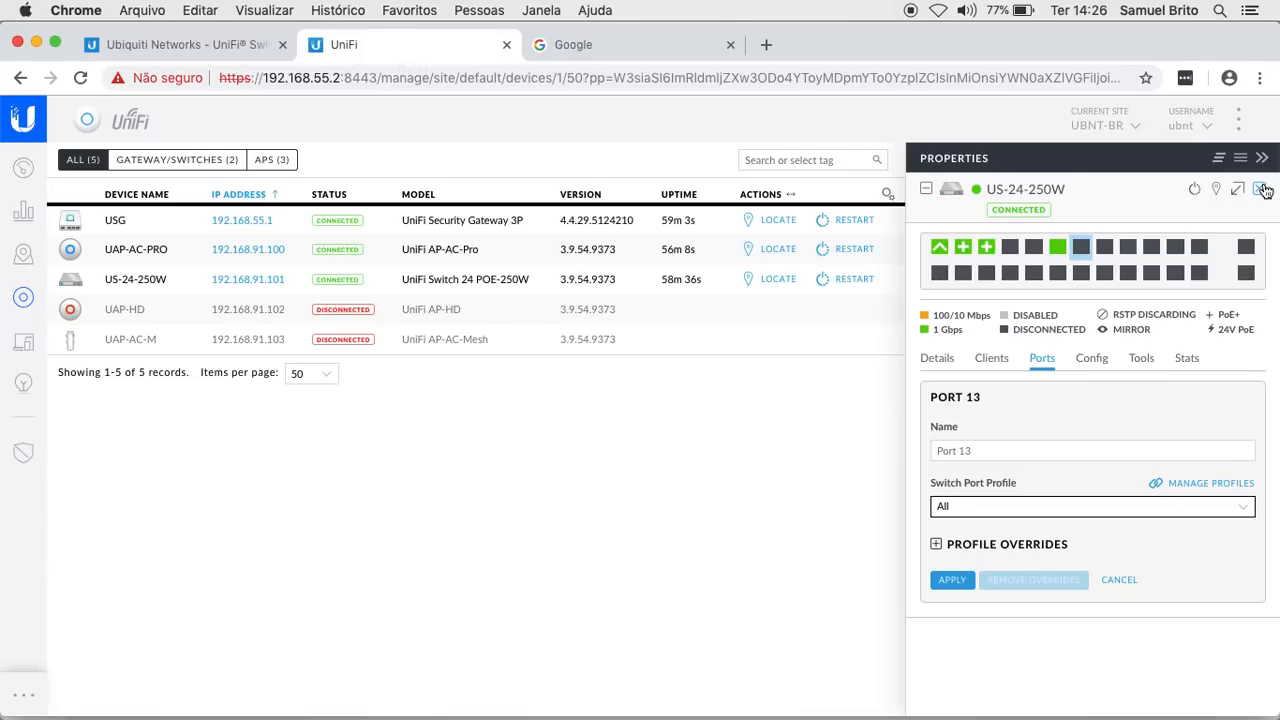
pyautogui.click(1072, 508)
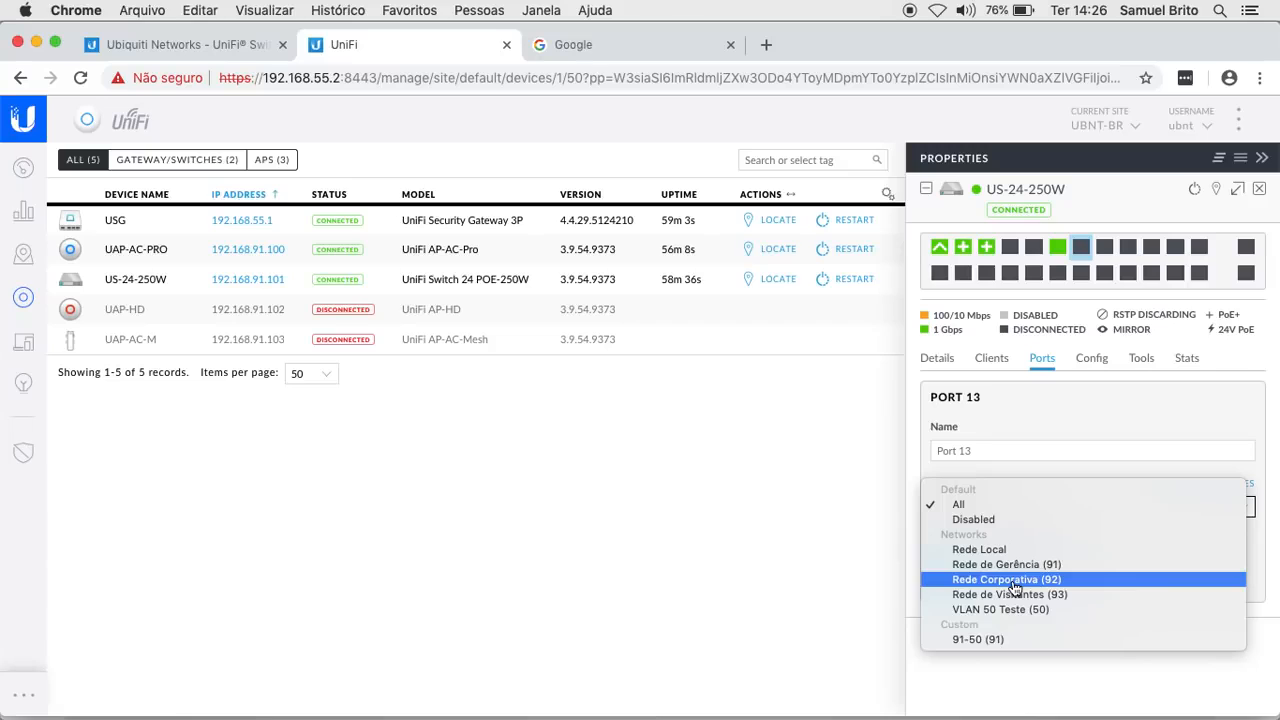
pyautogui.click(1105, 385)
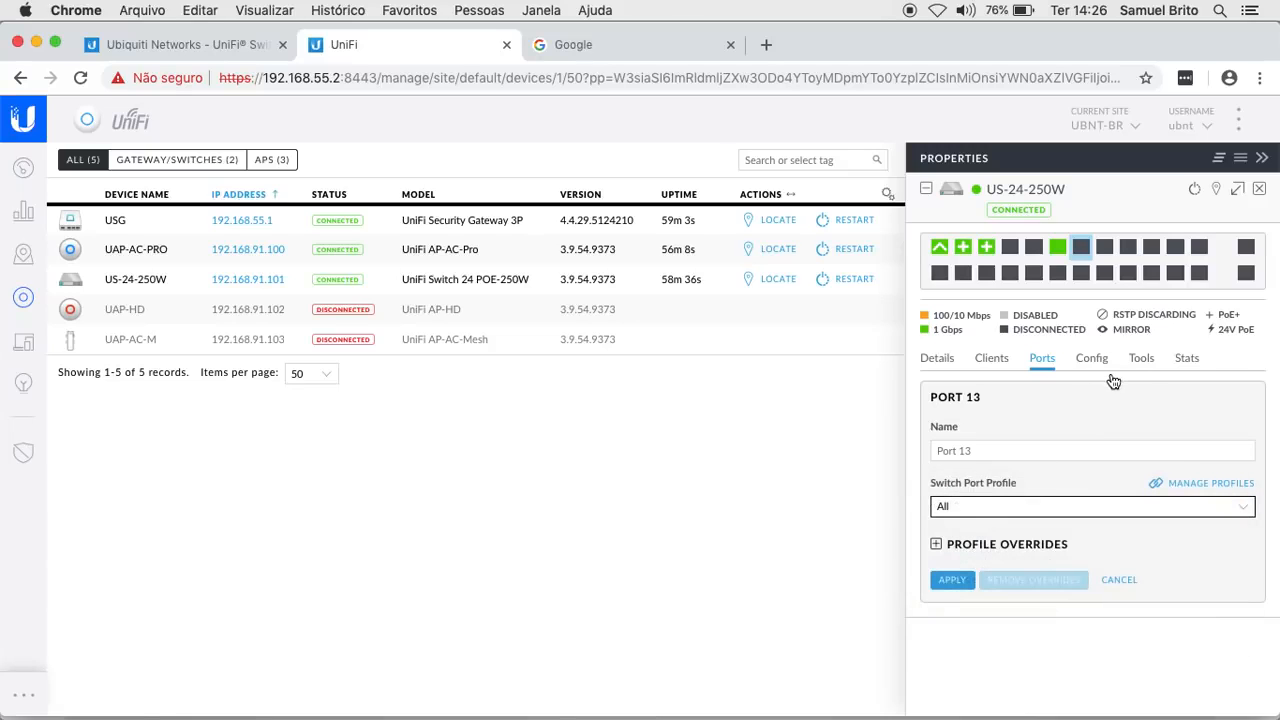